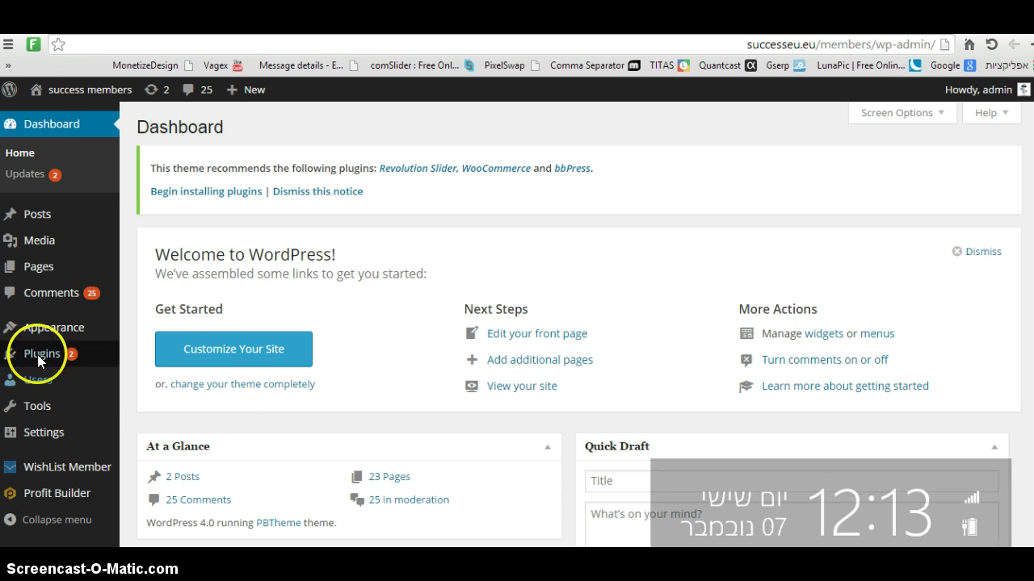
Step: Open the list of all site pages and look through both parts of the list for the test lesson pages
mouse_move(35, 273)
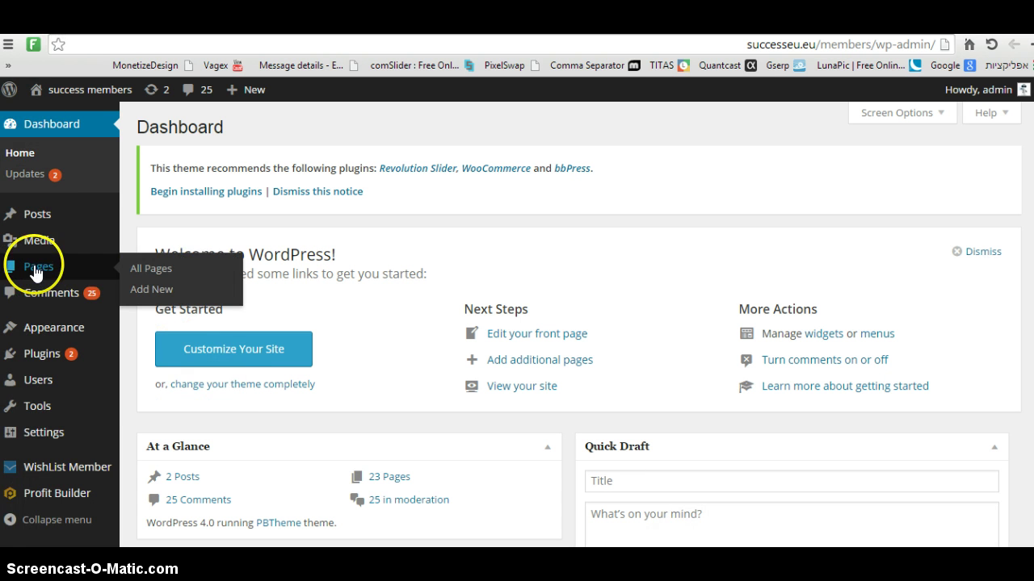
left_click(160, 269)
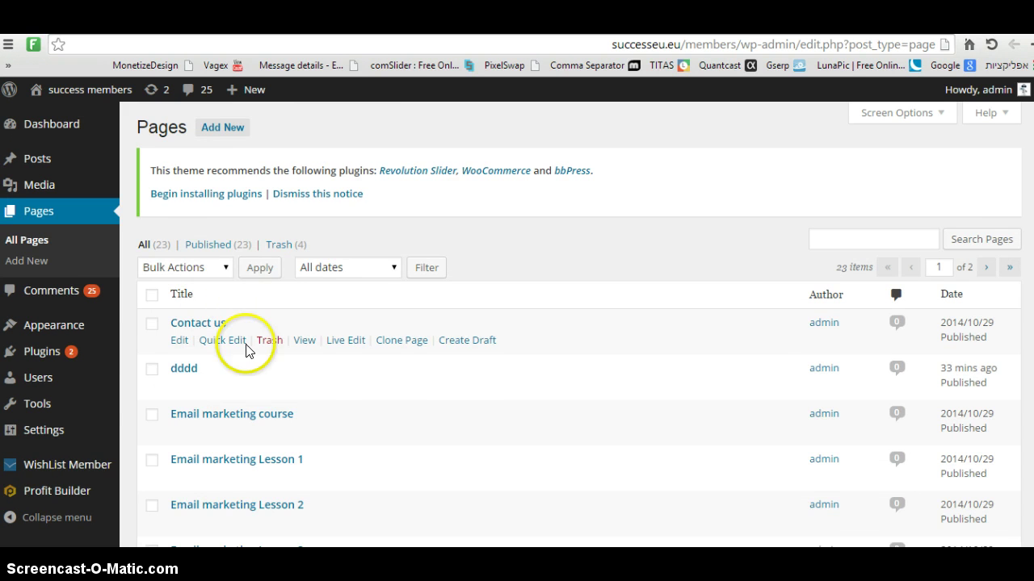
scroll(252, 347, "down", 6)
scroll(253, 362, "down", 4)
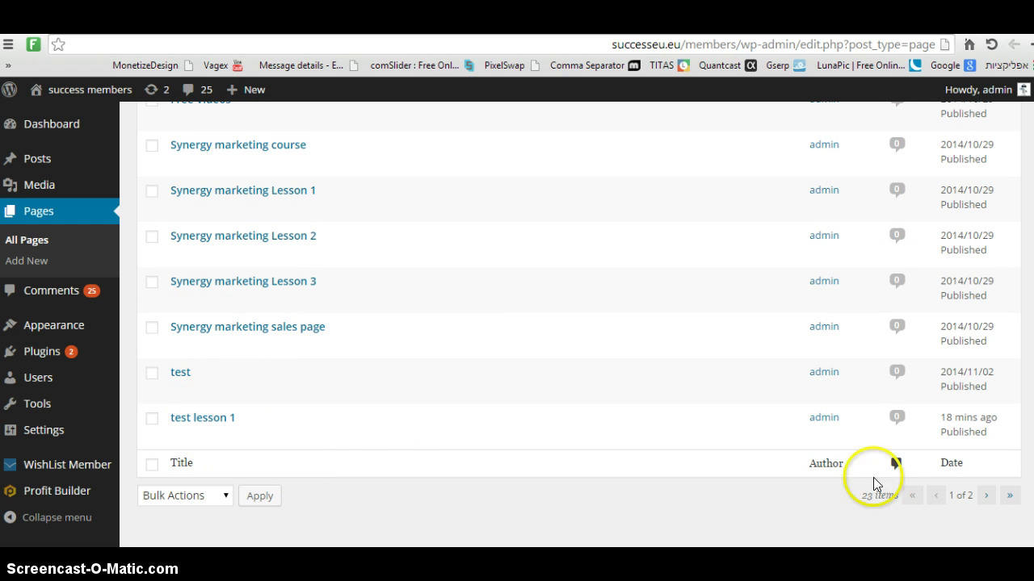
left_click(986, 496)
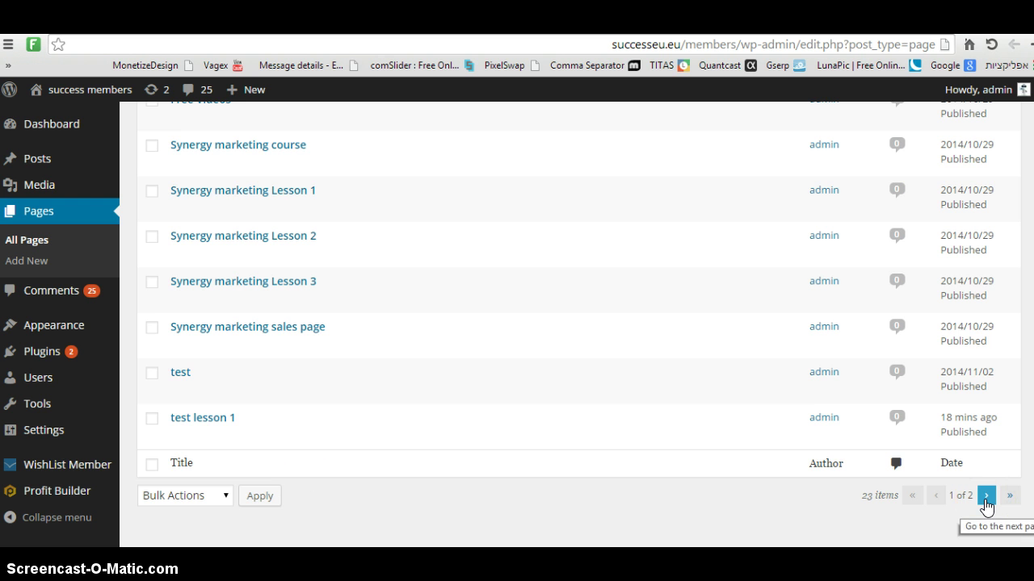
scroll(312, 388, "up", 10)
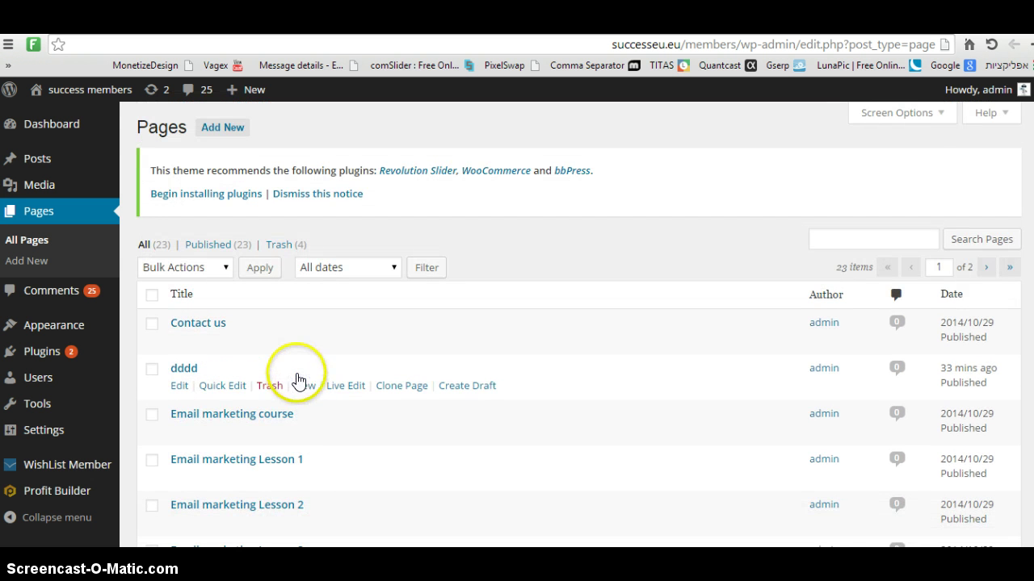
scroll(304, 380, "down", 10)
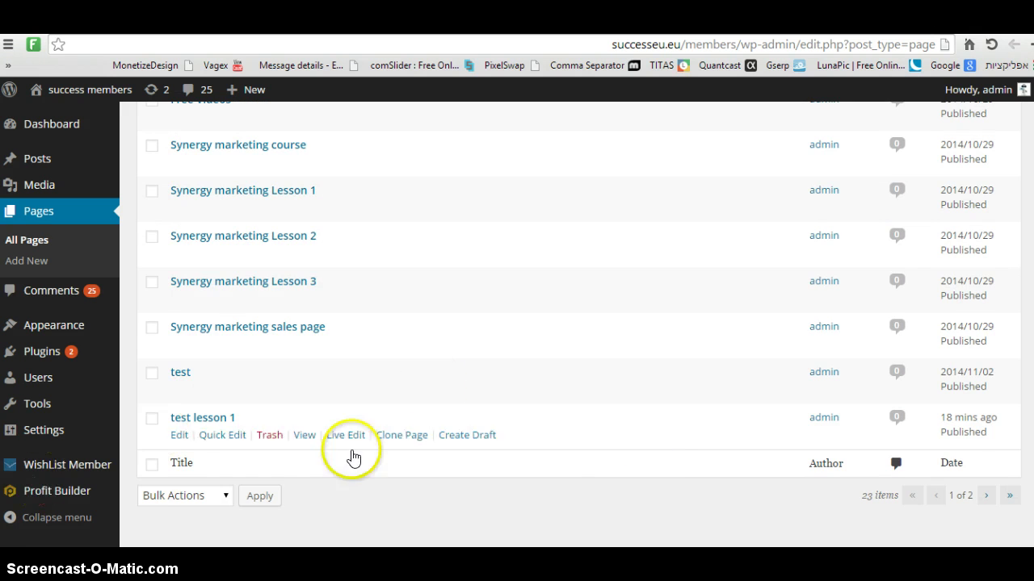
scroll(351, 457, "up", 10)
scroll(484, 377, "down", 10)
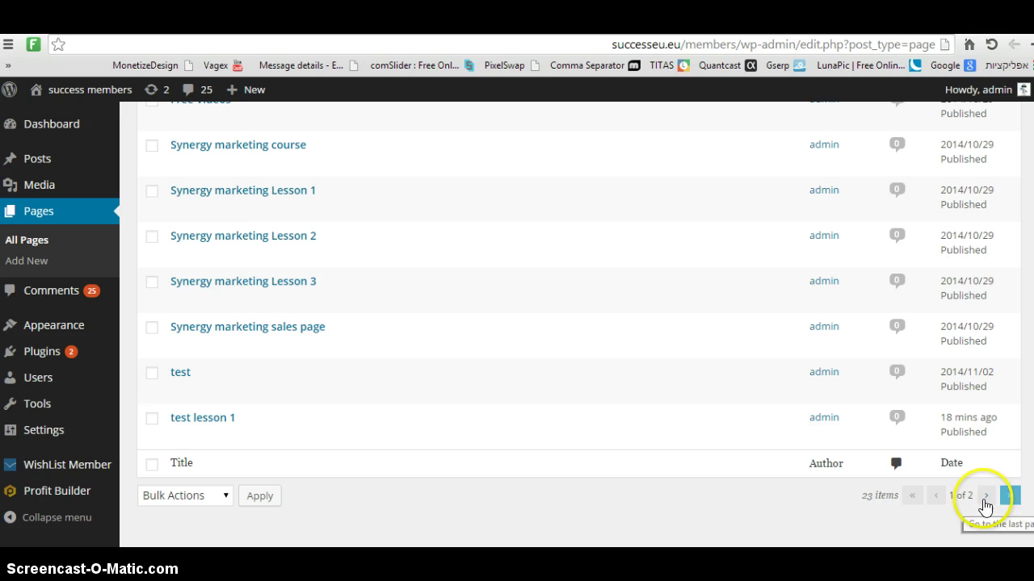
left_click(986, 499)
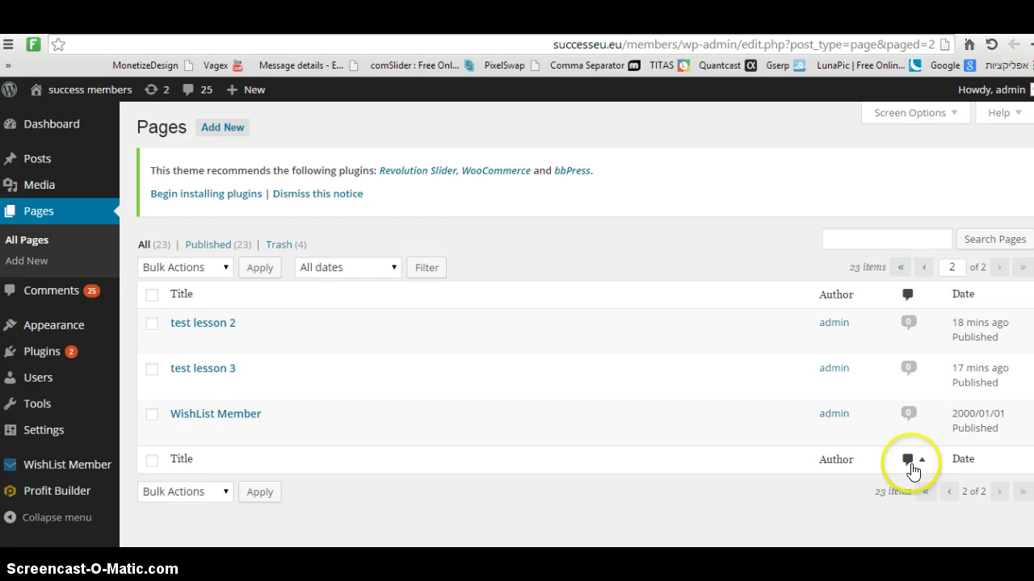
left_click(948, 495)
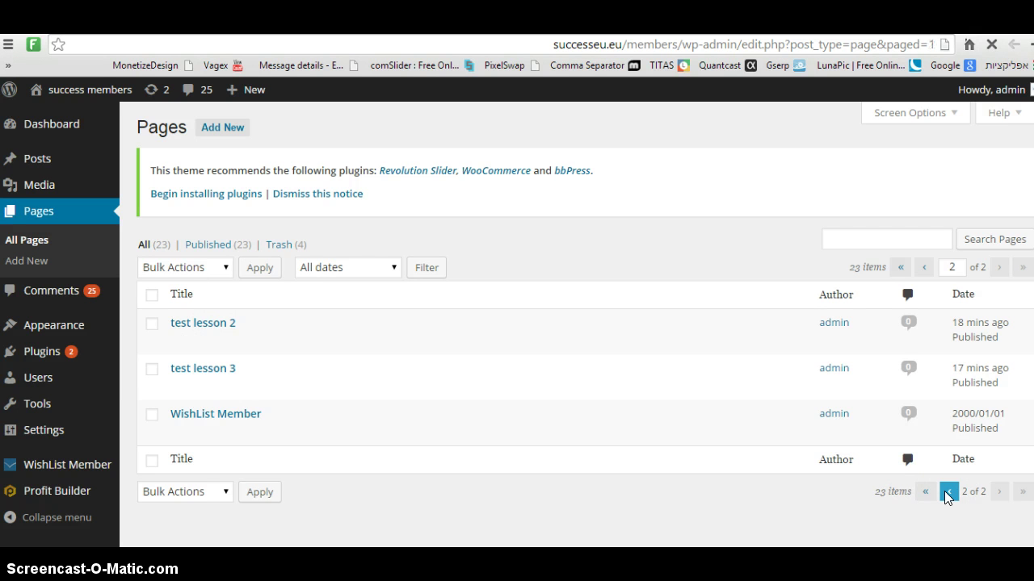
scroll(428, 399, "down", 2)
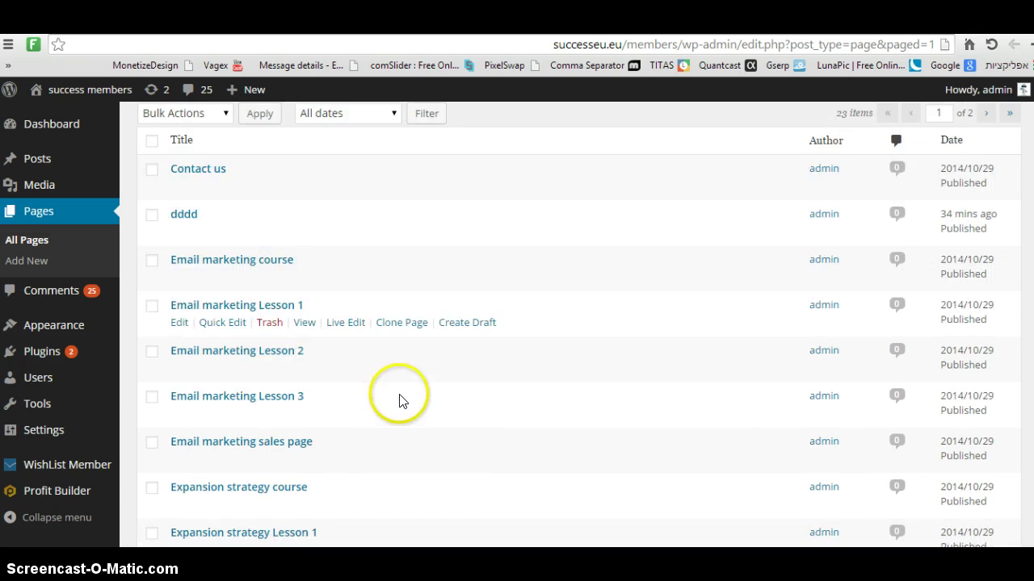
scroll(400, 401, "down", 8)
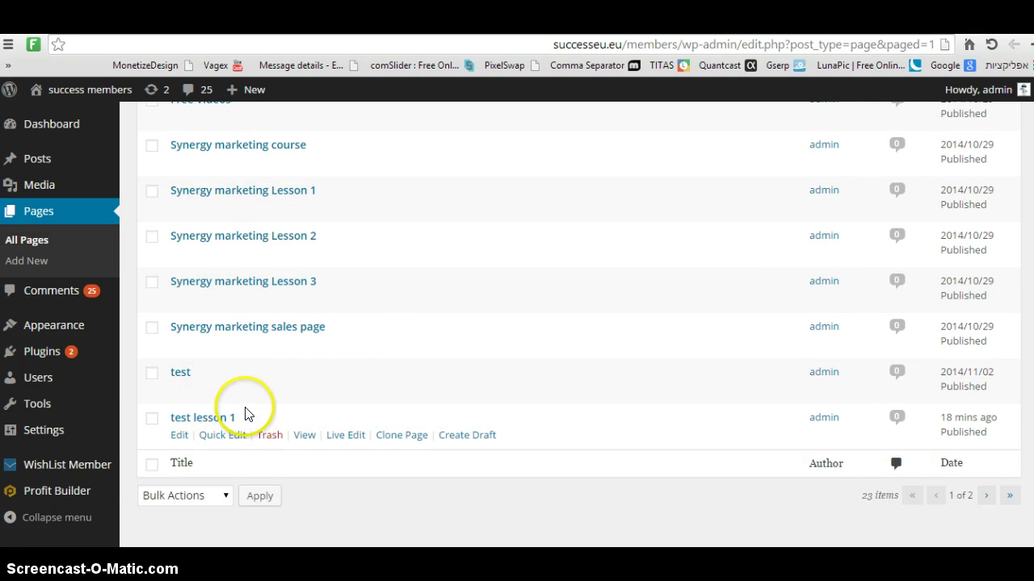
scroll(250, 412, "up", 10)
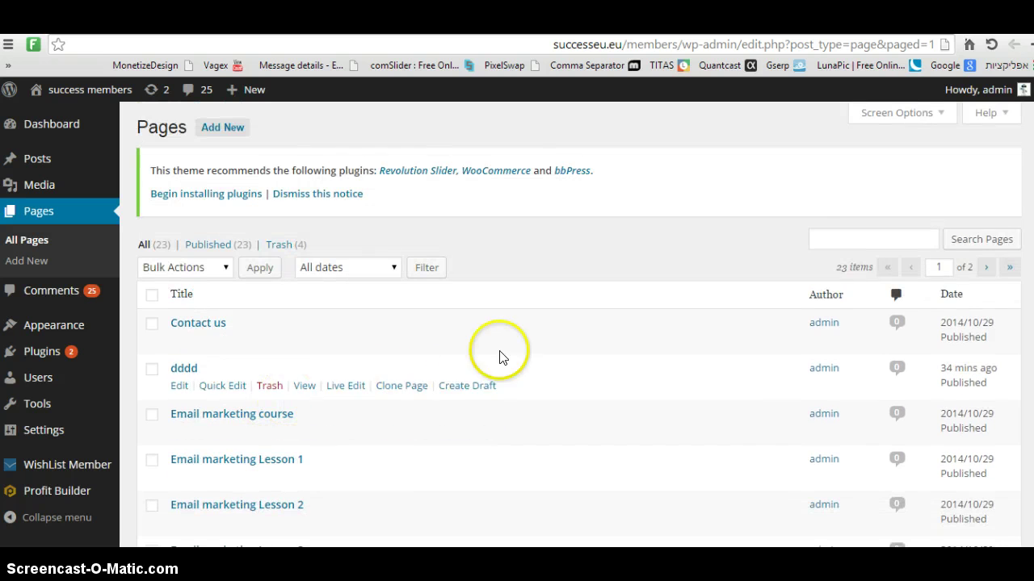
Step: Open the "test lesson 1" page for editing from the list of pages
left_click(822, 239)
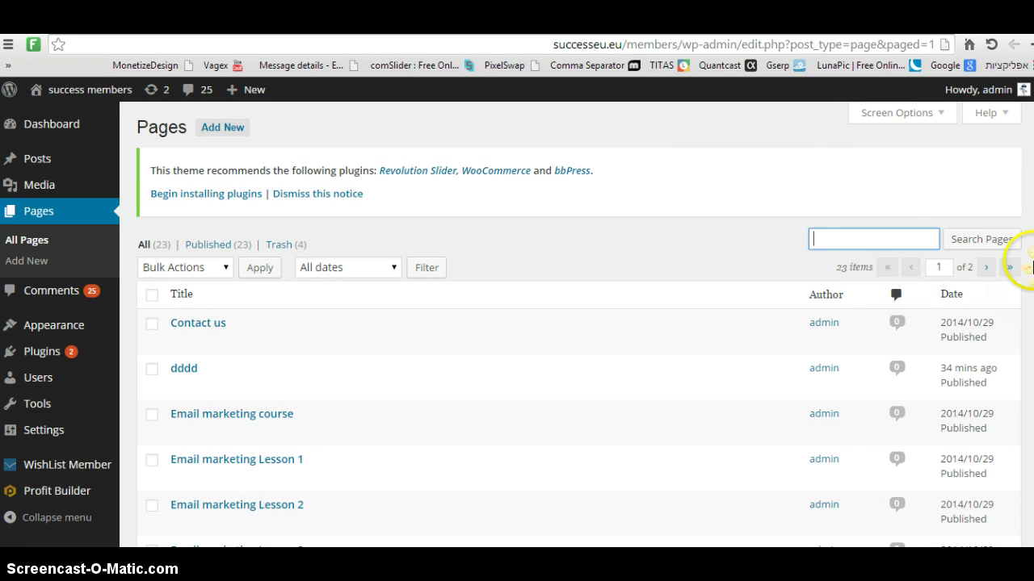
scroll(388, 331, "down", 10)
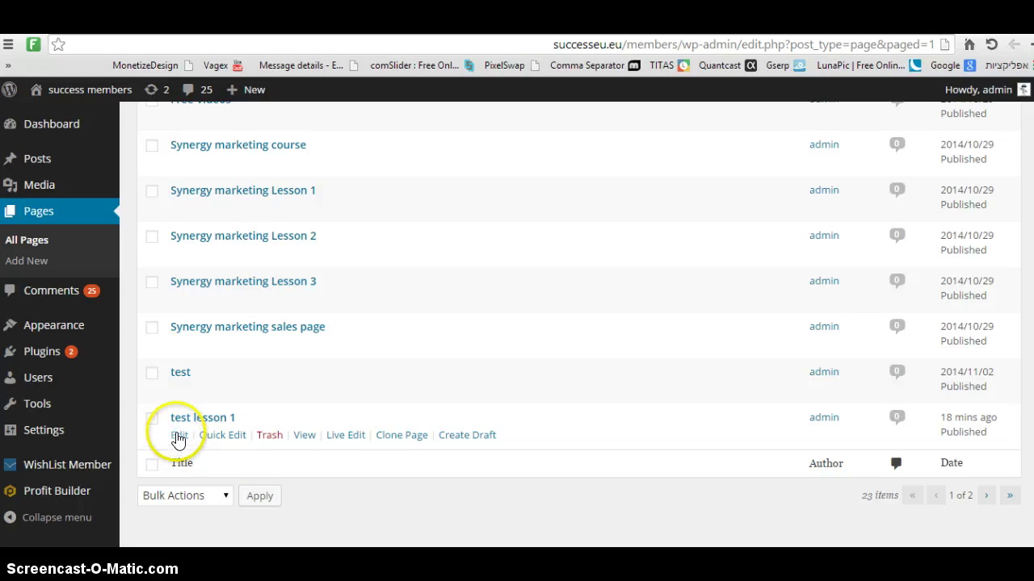
left_click(179, 438)
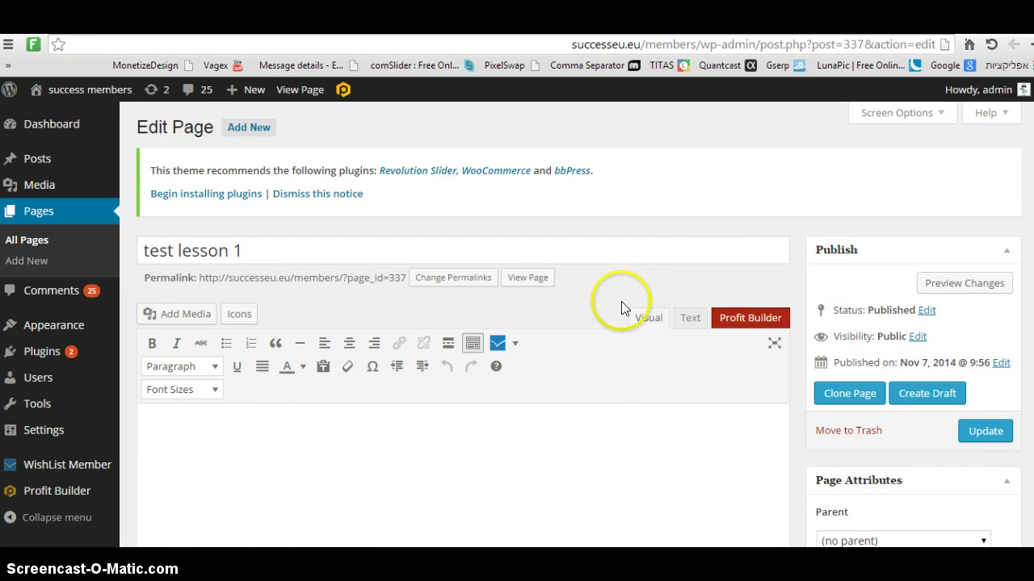
Step: Enable Remove page padding, hide the breadcrumbs, menu, top bar and footer in the PBTheme page options, and update the page
scroll(693, 248, "down", 4)
scroll(693, 251, "up", 3)
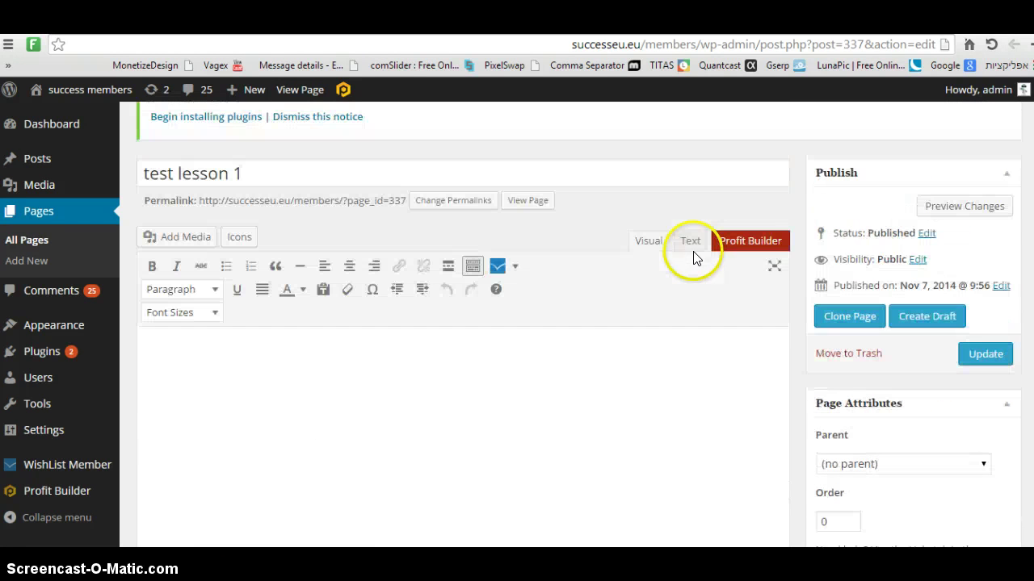
scroll(784, 328, "down", 5)
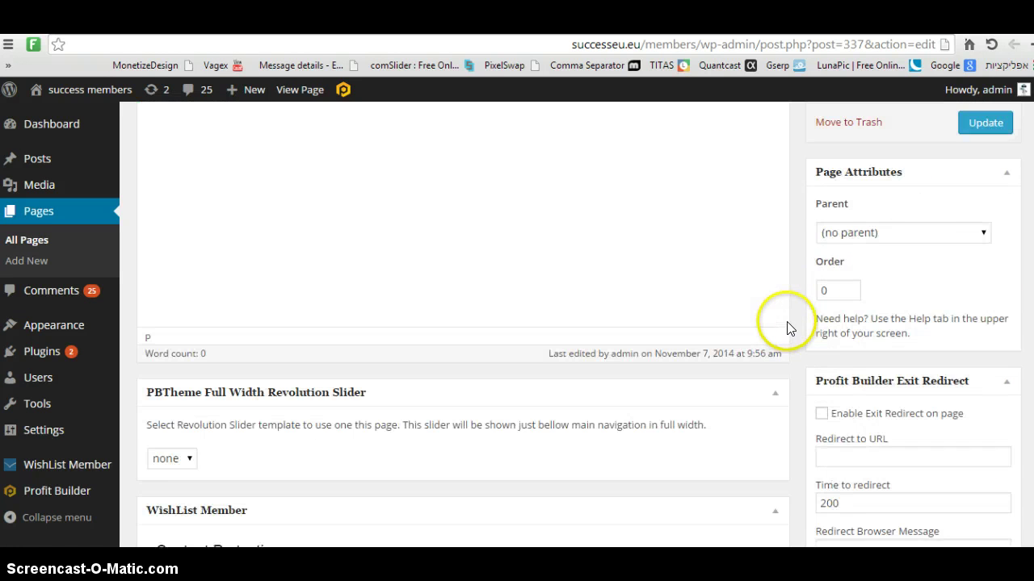
scroll(793, 327, "down", 3)
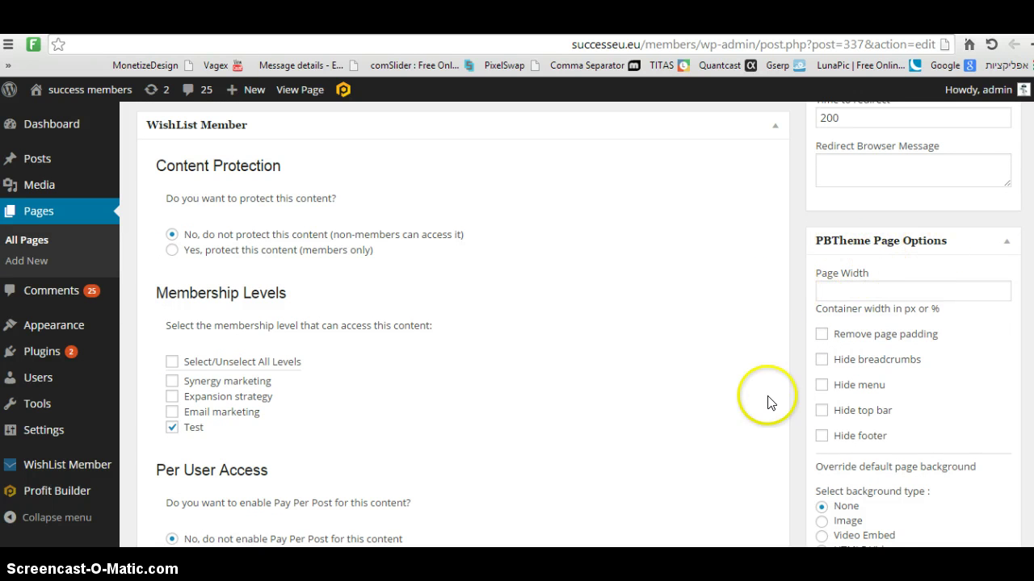
left_click(822, 335)
left_click(823, 360)
left_click(822, 386)
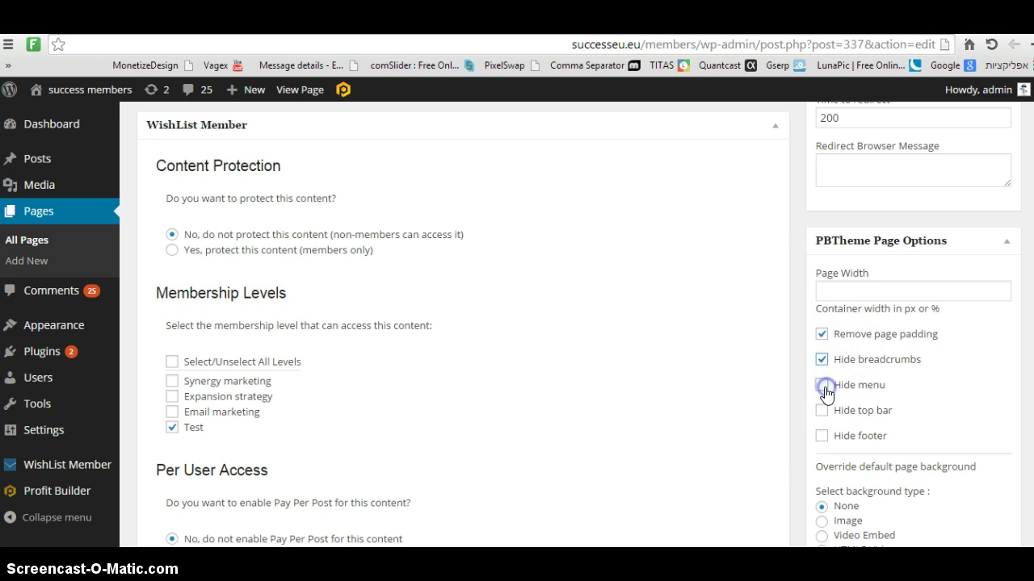
left_click(821, 412)
left_click(822, 436)
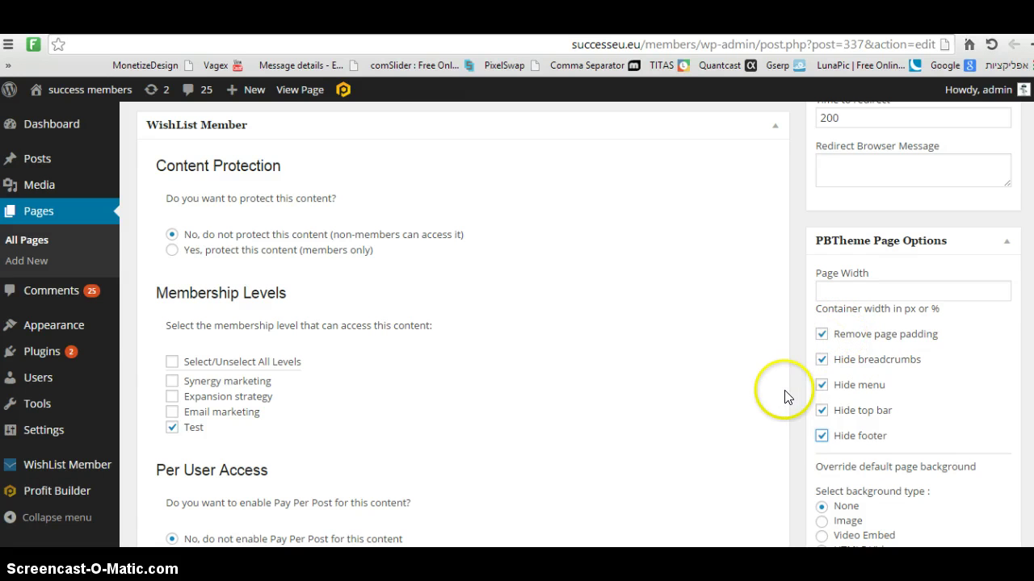
scroll(765, 397, "up", 5)
scroll(765, 397, "up", 3)
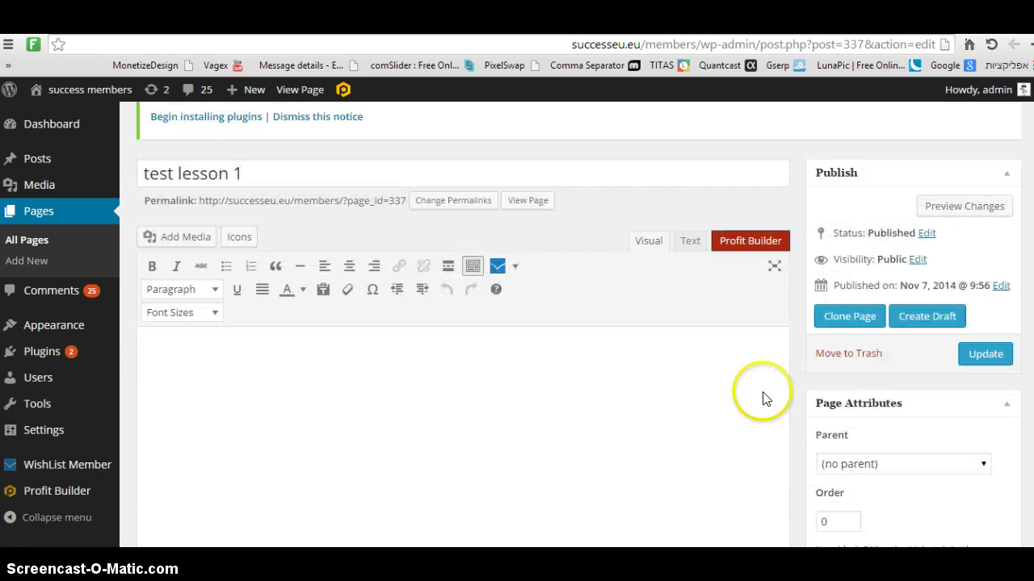
left_click(983, 355)
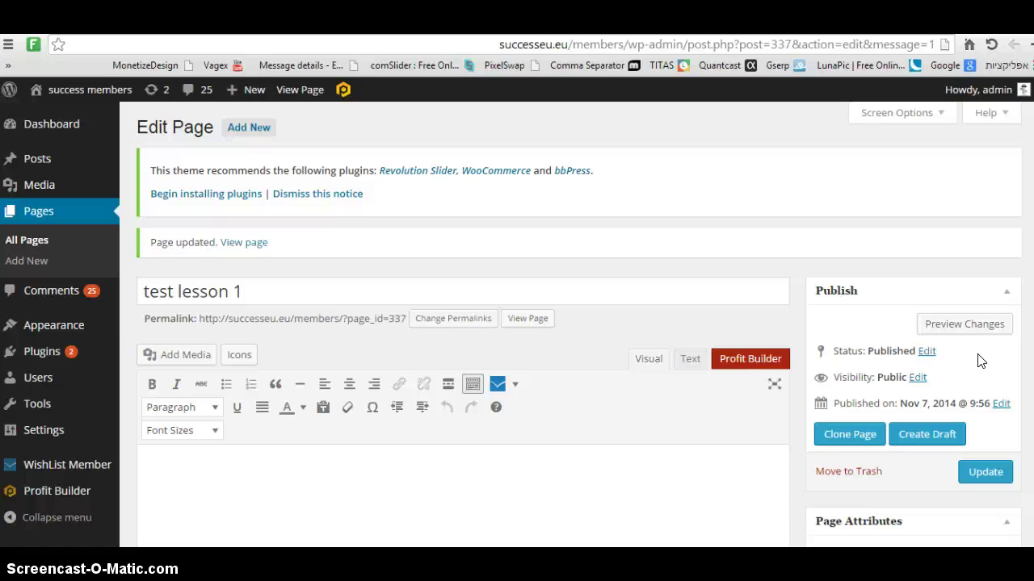
scroll(473, 315, "down", 2)
left_click(289, 320)
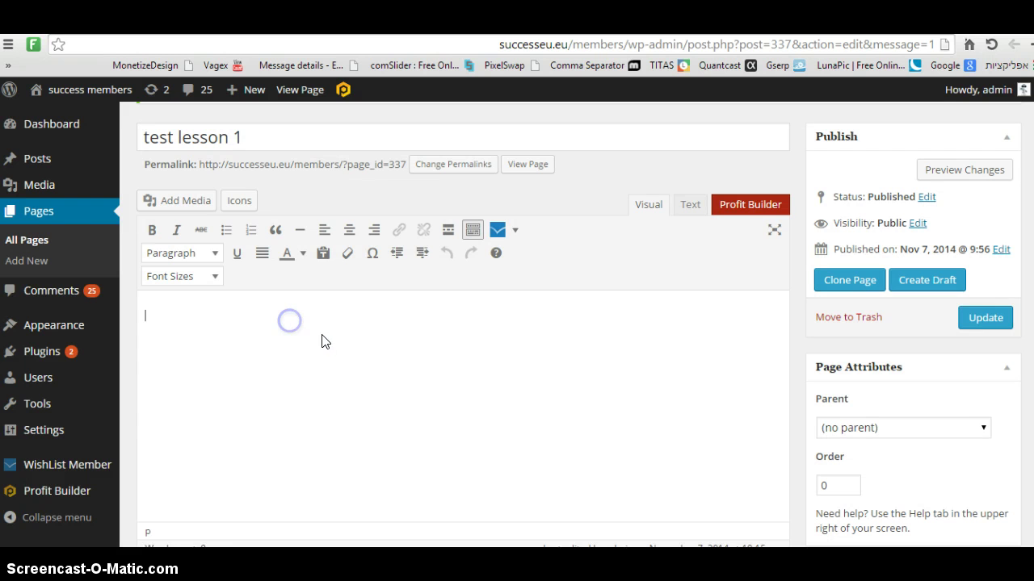
left_click(323, 342)
scroll(324, 343, "up", 2)
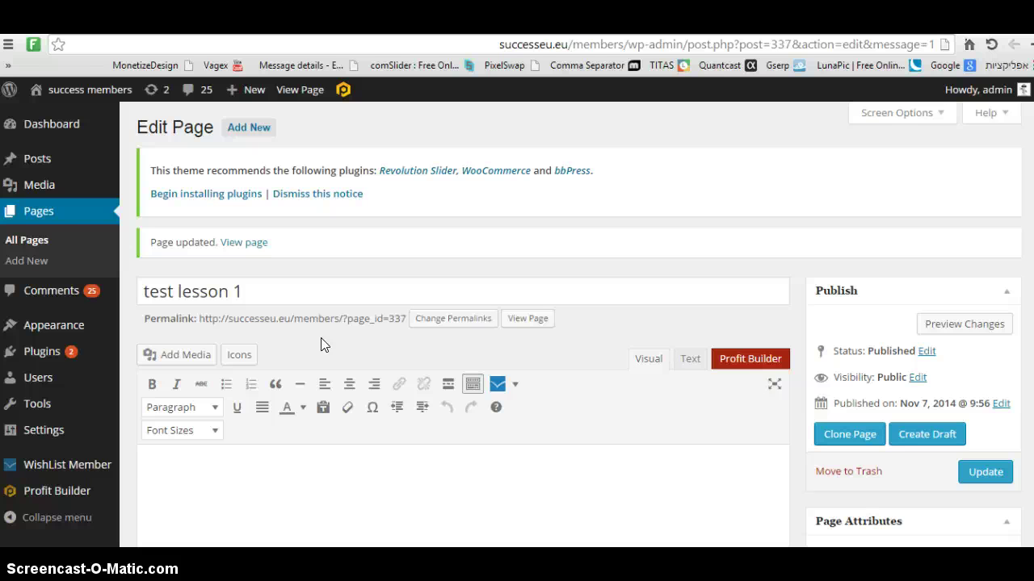
left_click(321, 344)
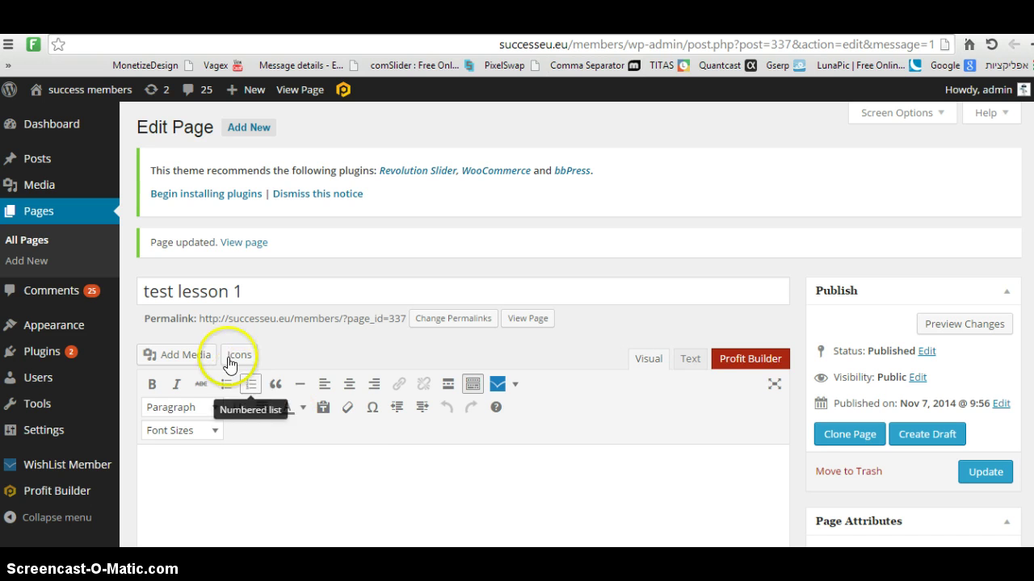
scroll(420, 382, "down", 3)
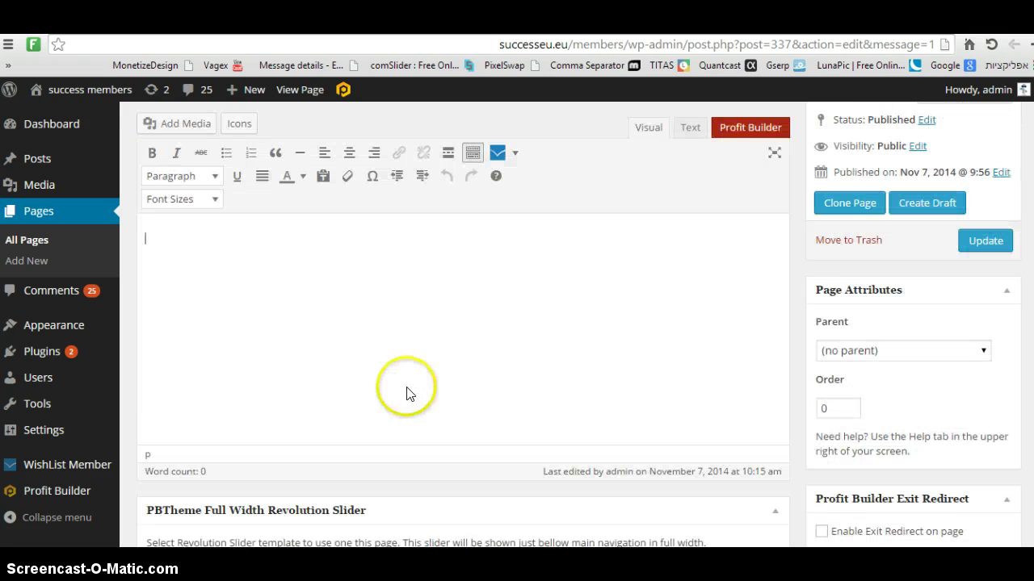
scroll(307, 352, "up", 1)
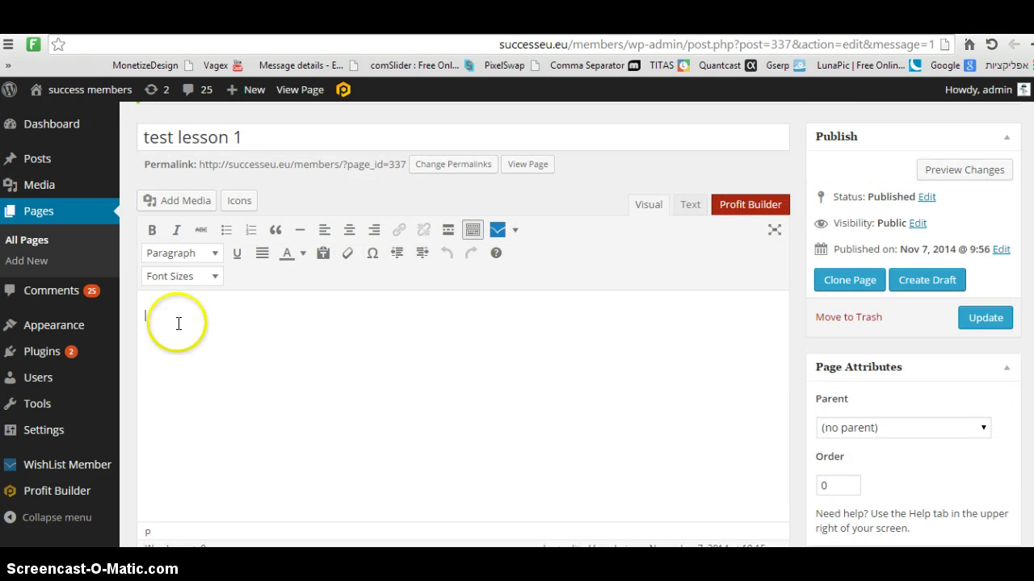
scroll(505, 352, "up", 2)
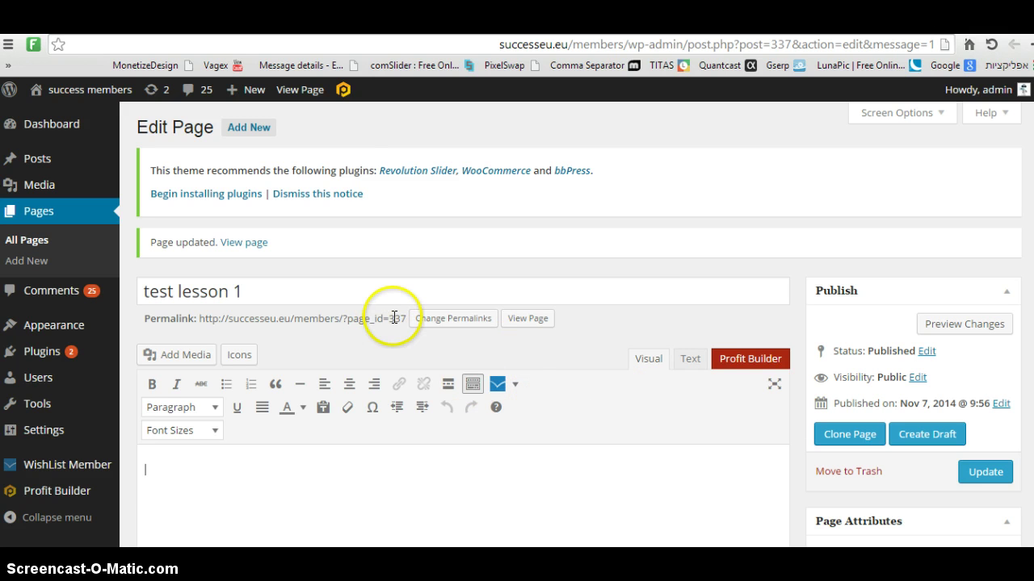
Step: Open the "test lesson 1" page in Profit Builder and add a new single-column row
left_click(344, 90)
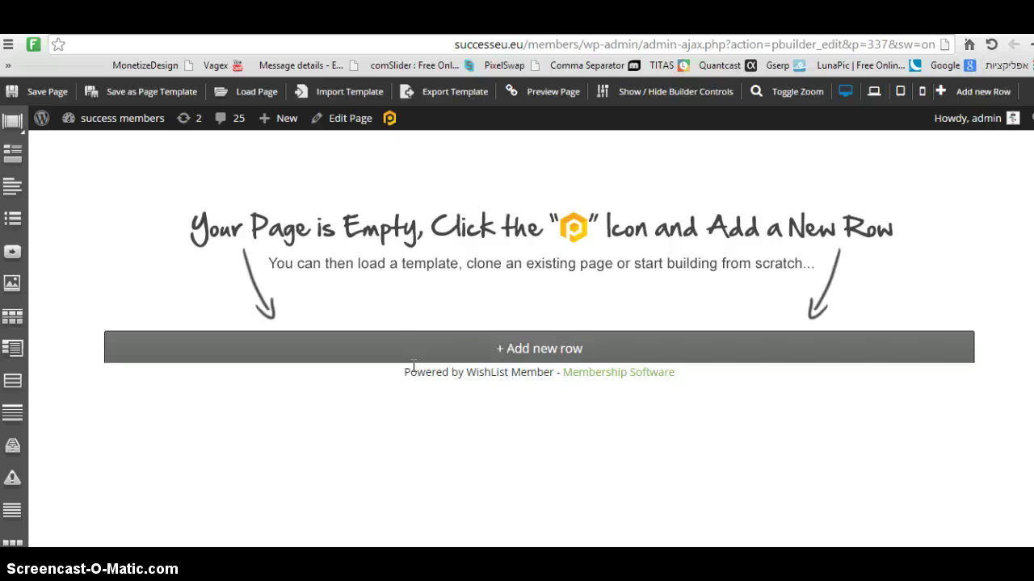
left_click(383, 370)
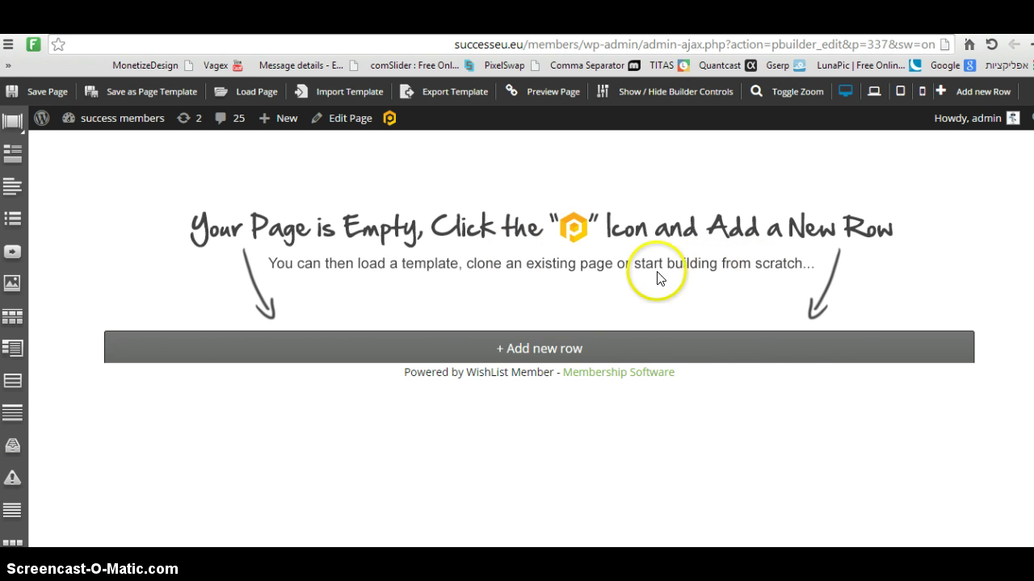
left_click(525, 351)
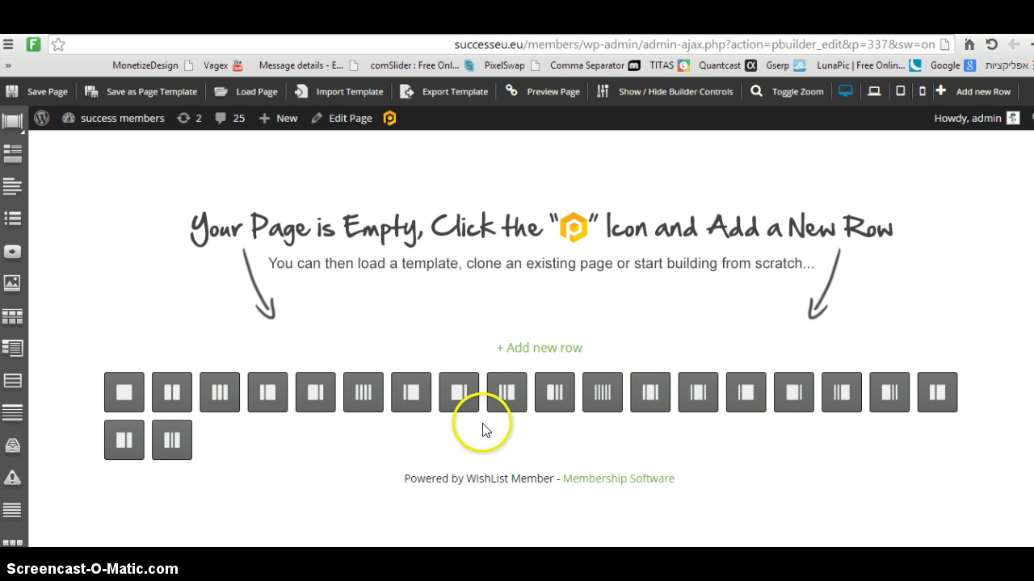
left_click(126, 394)
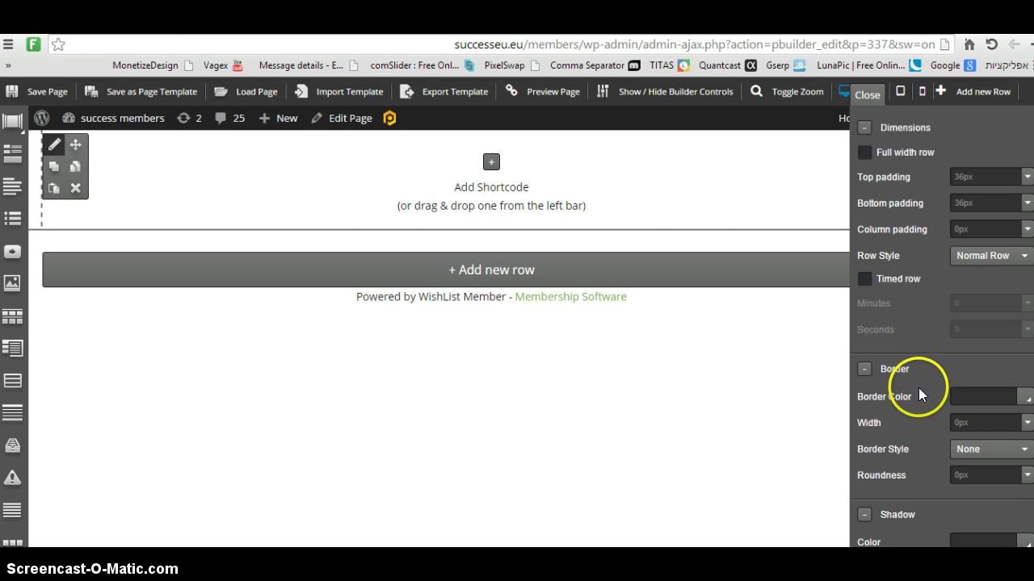
Step: Examine the new row's dimension, border and shadow settings
scroll(918, 394, "down", 3)
scroll(919, 396, "up", 3)
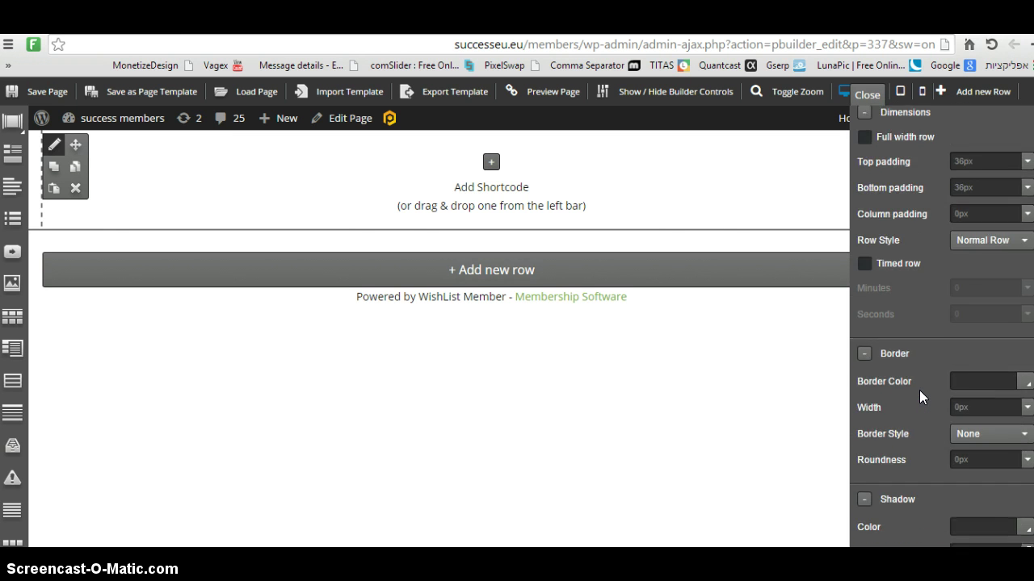
scroll(919, 390, "down", 3)
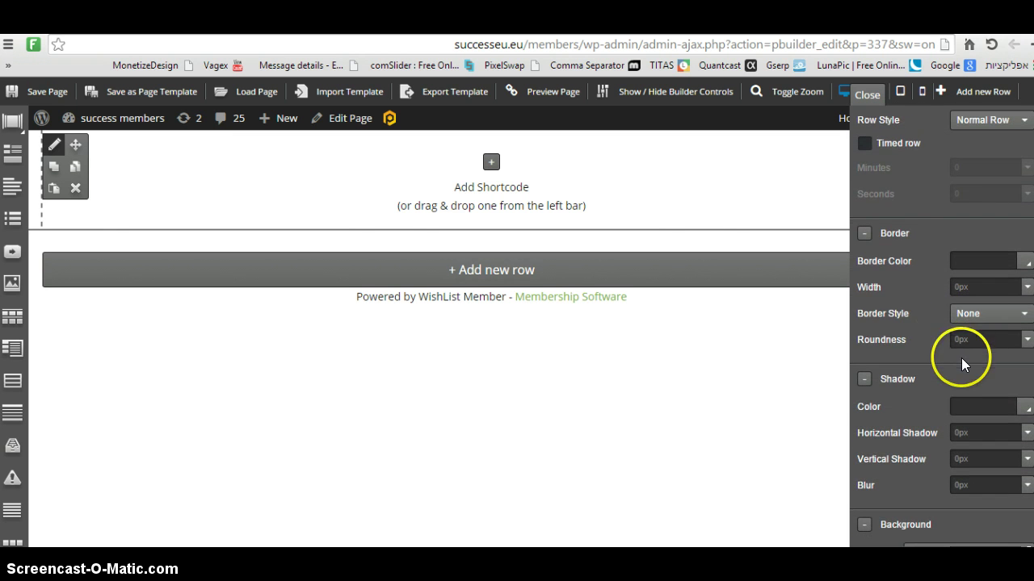
scroll(923, 385, "up", 3)
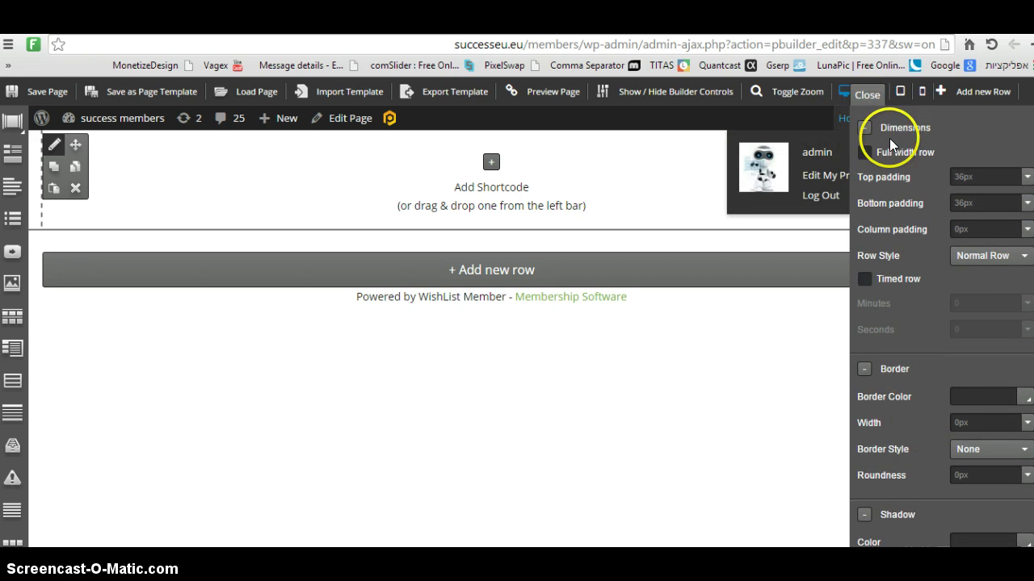
Step: Browse the Basic, Charts, Content, Advanced and Link Lists shortcode groups available for the single-column row
left_click(867, 96)
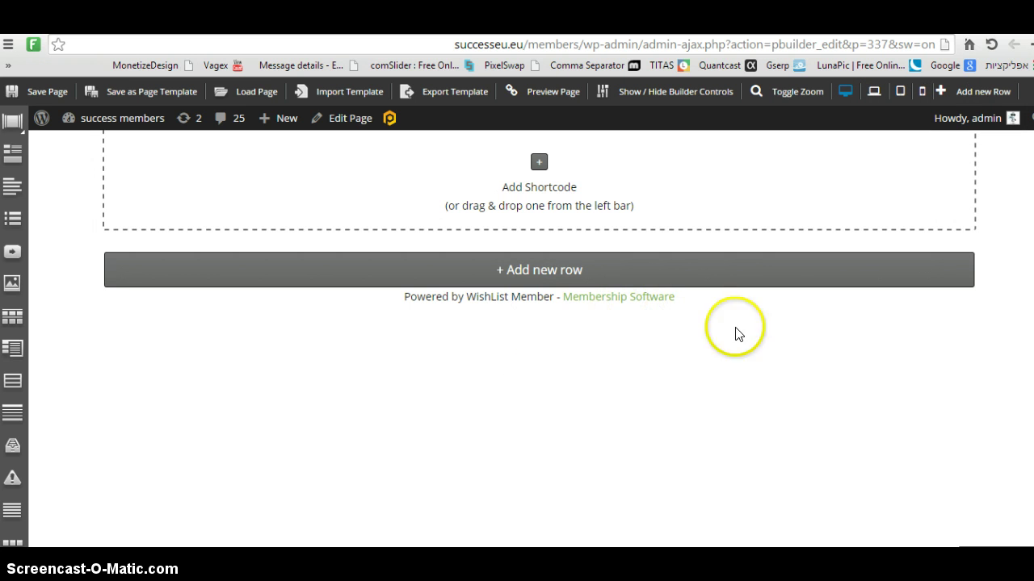
left_click(539, 166)
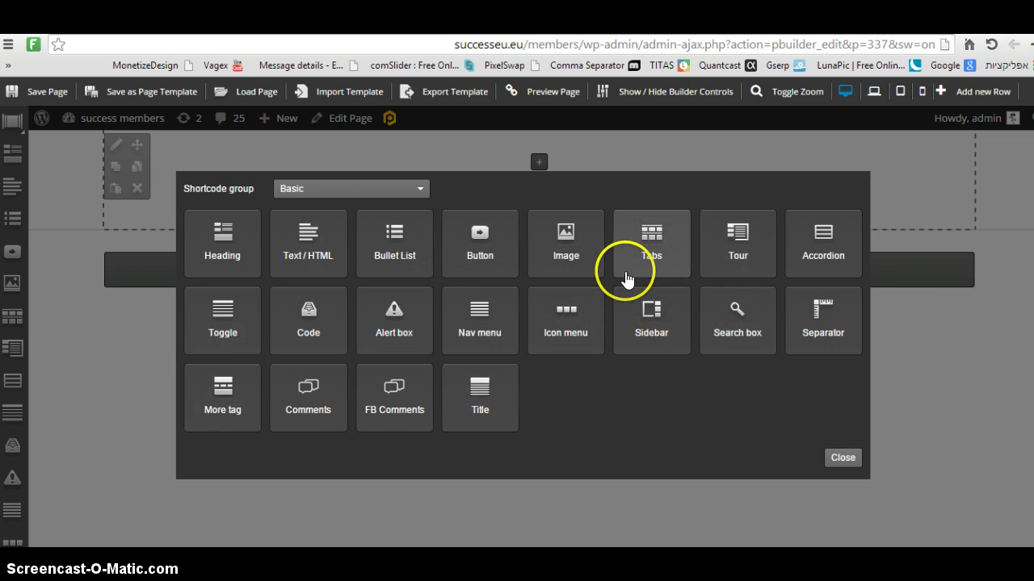
left_click(422, 192)
left_click(331, 233)
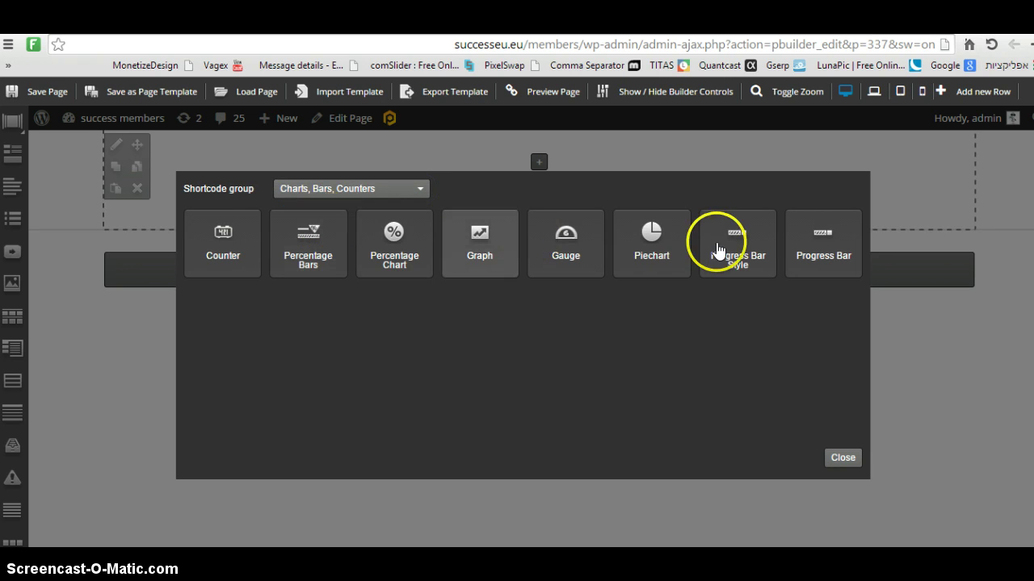
left_click(416, 192)
left_click(332, 256)
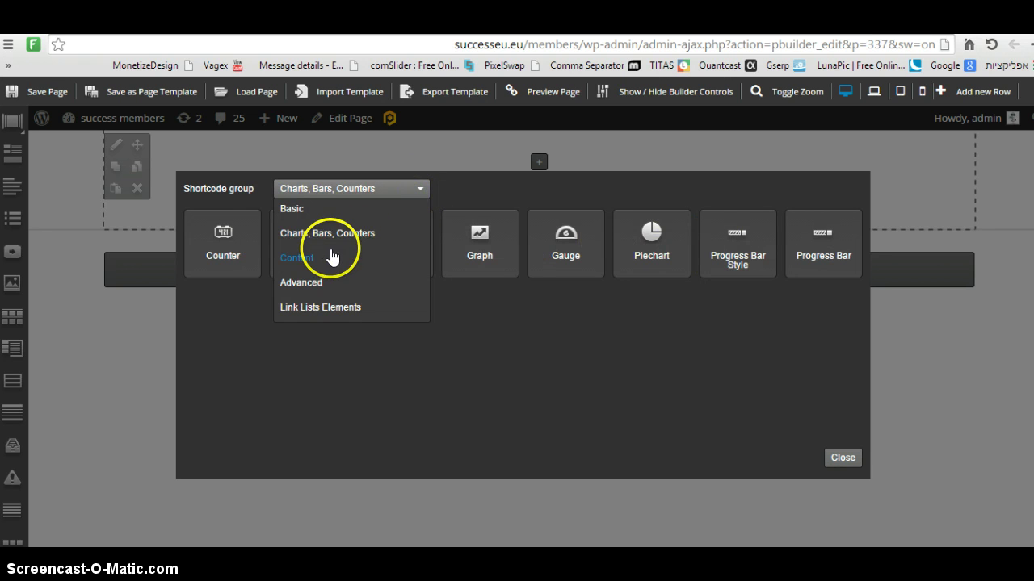
left_click(419, 192)
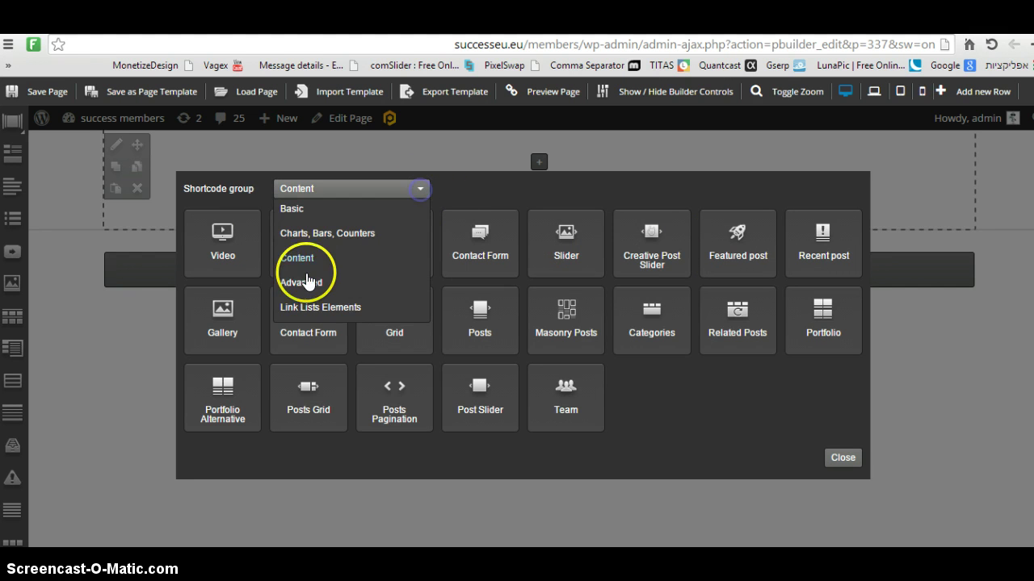
left_click(305, 283)
left_click(398, 189)
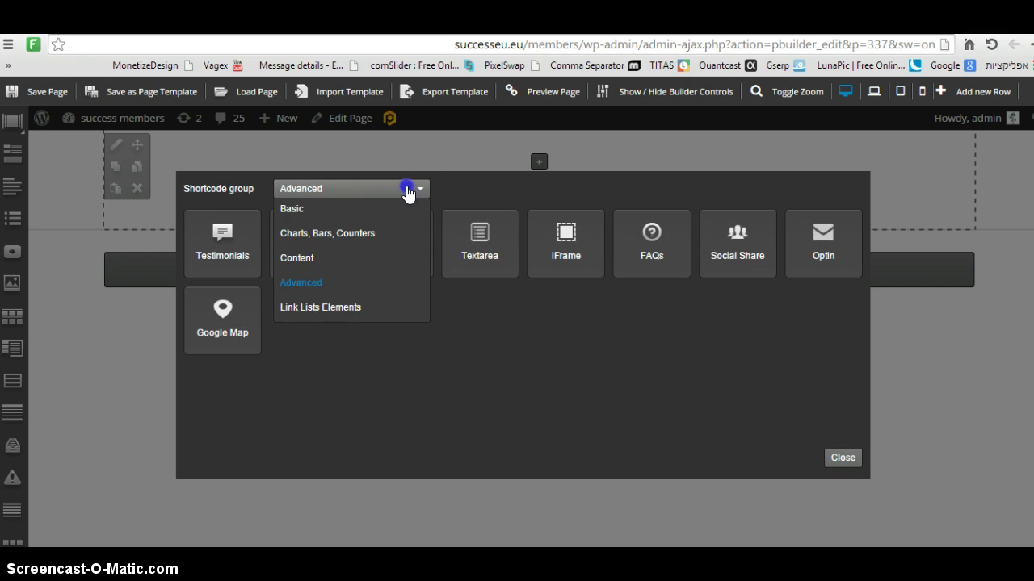
left_click(308, 306)
left_click(421, 192)
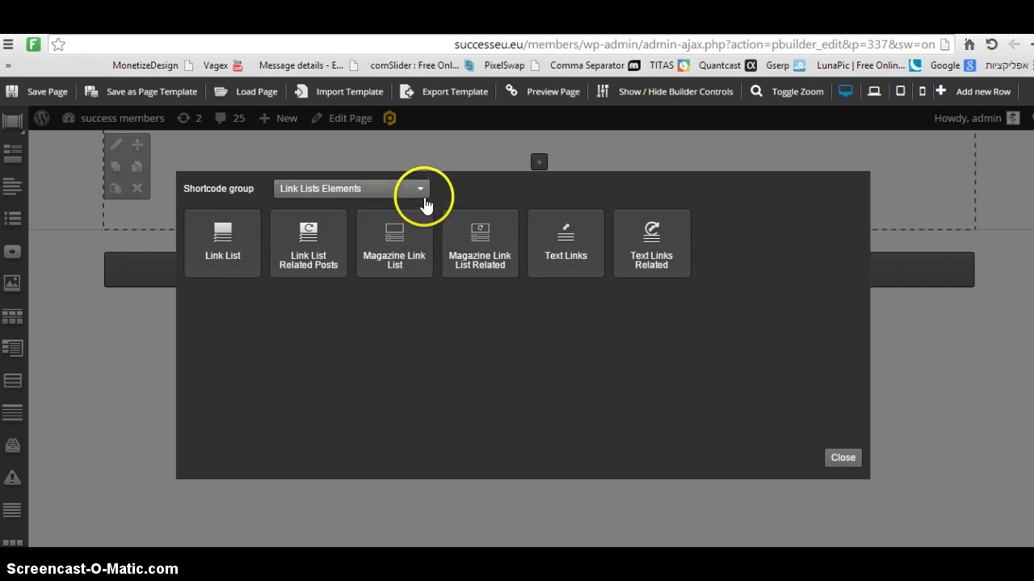
left_click(312, 208)
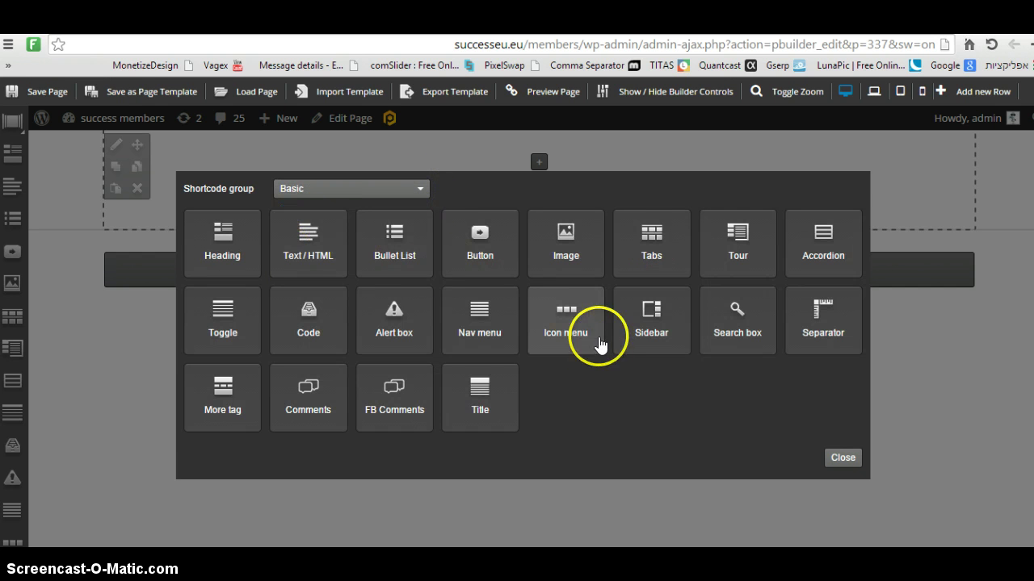
Step: Add a Text / HTML shortcode to the single-column row and save its placeholder content from the WP editor
left_click(311, 247)
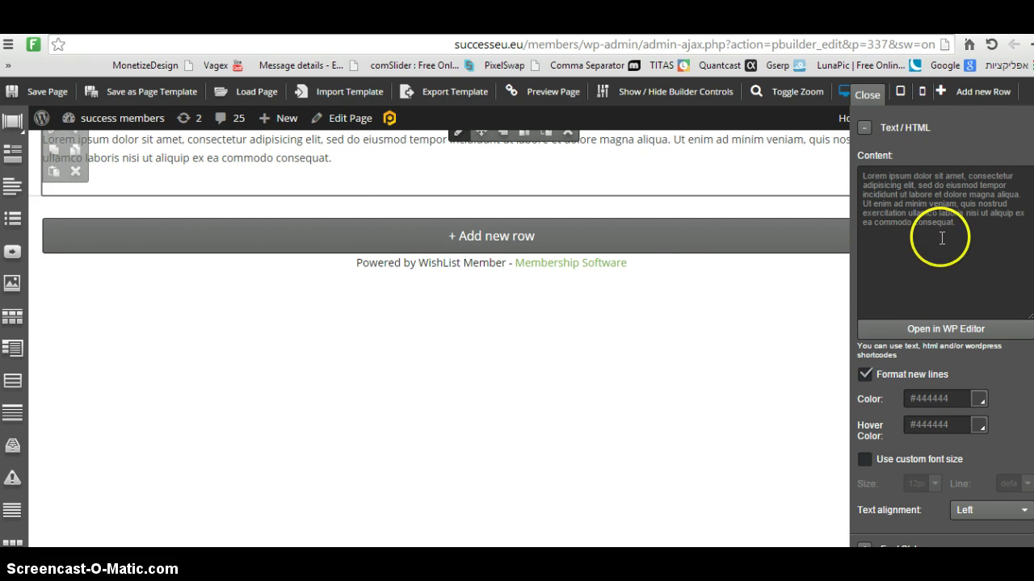
left_click_drag(956, 223, 862, 176)
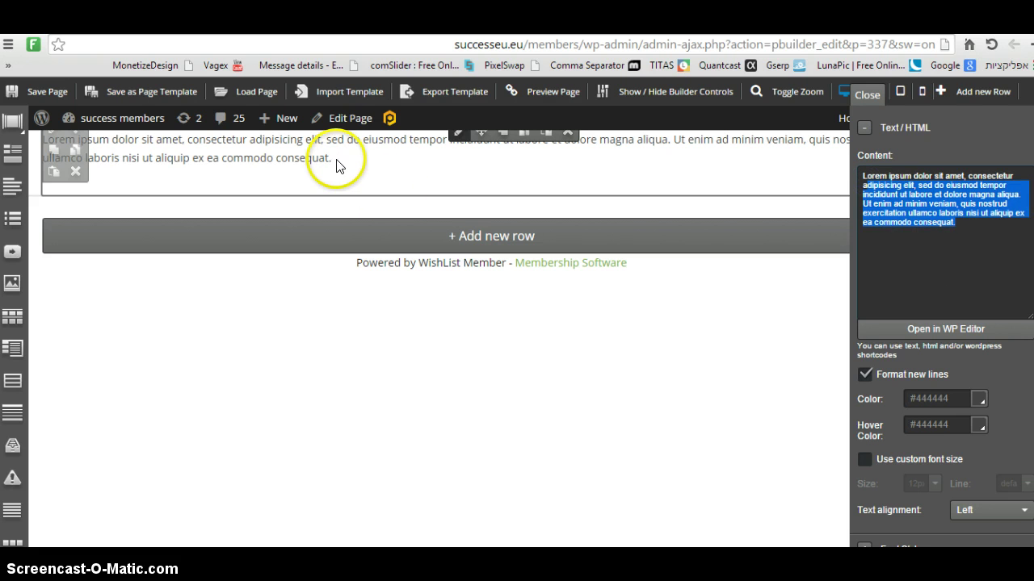
left_click_drag(332, 160, 311, 158)
left_click(879, 194)
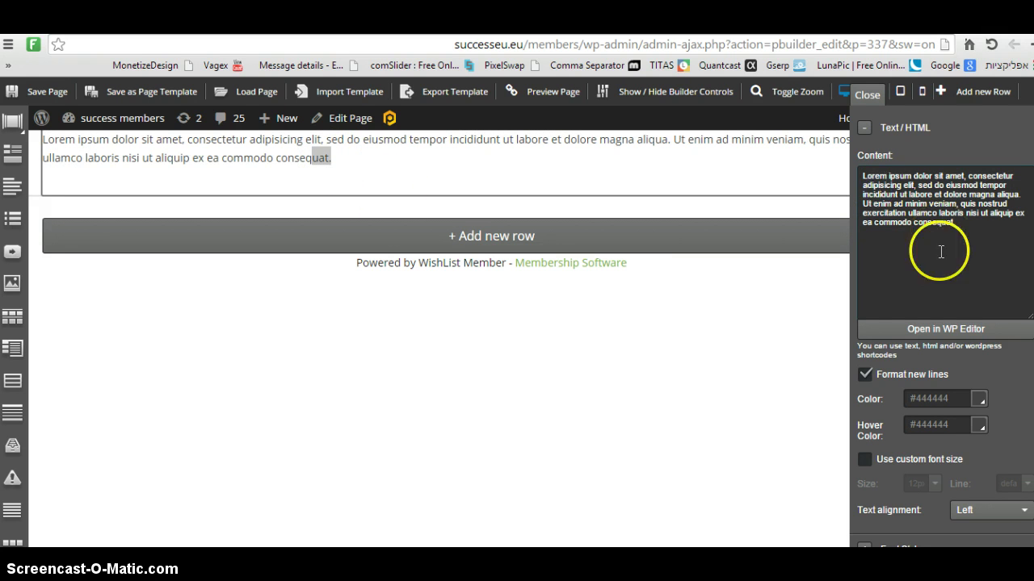
left_click(935, 331)
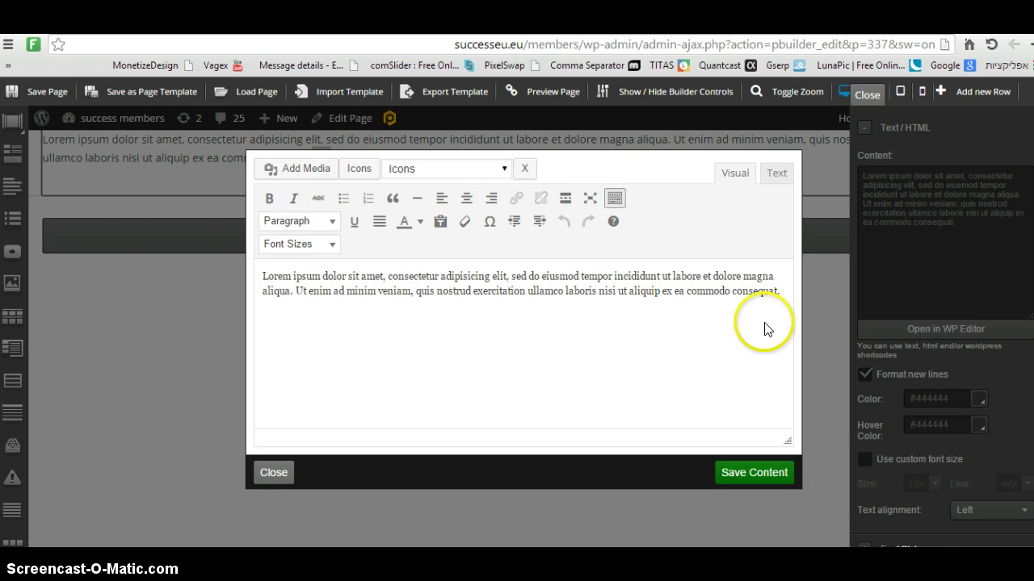
left_click_drag(711, 284, 323, 275)
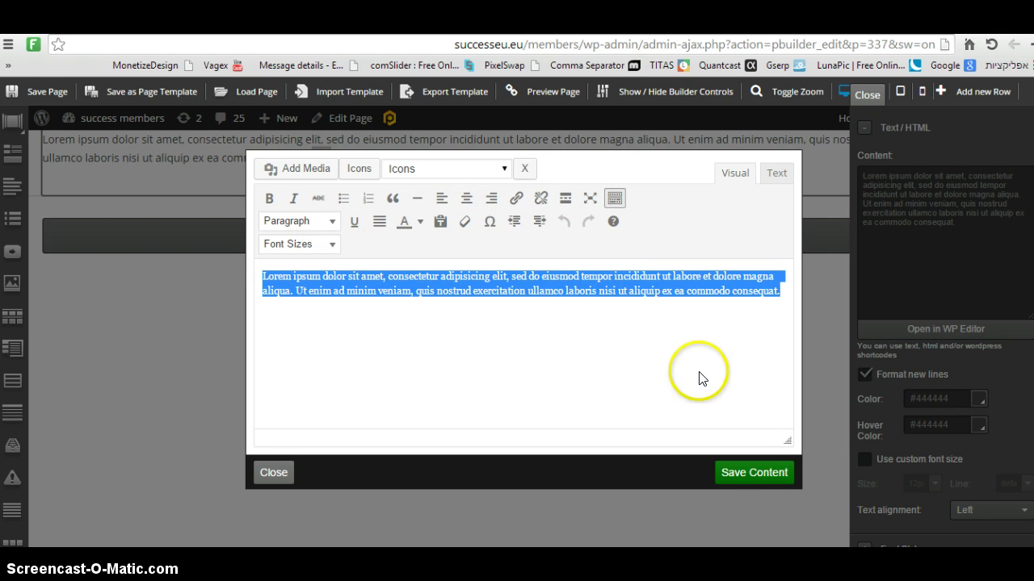
left_click(747, 476)
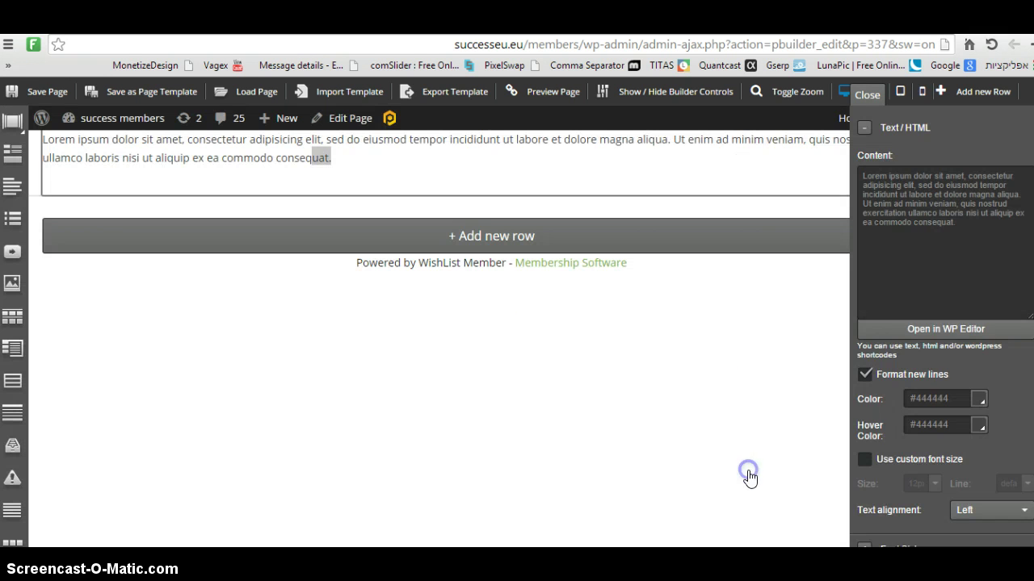
Step: Examine the text element's color, alignment, font style, general and animation settings
scroll(945, 372, "down", 3)
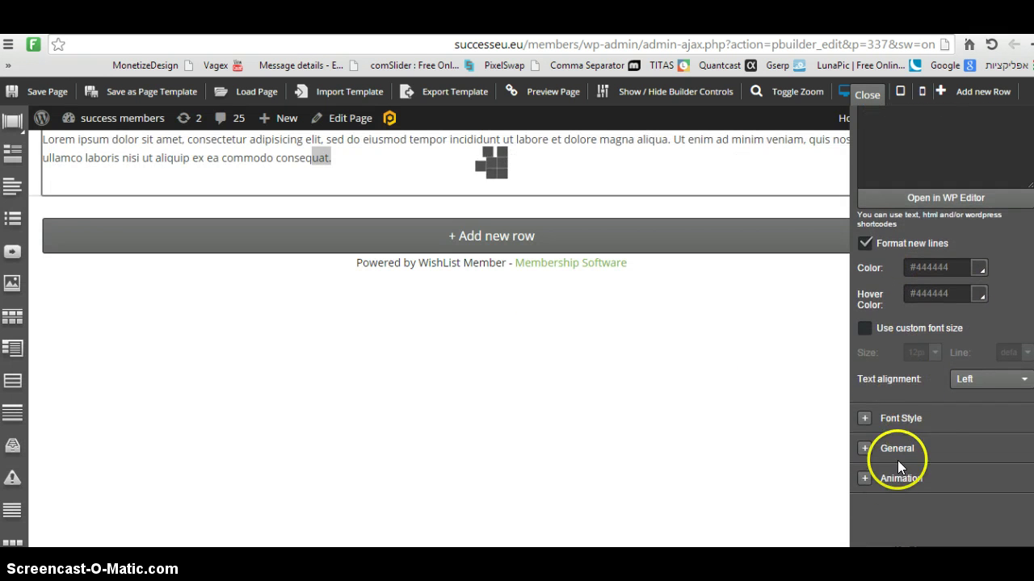
left_click(868, 481)
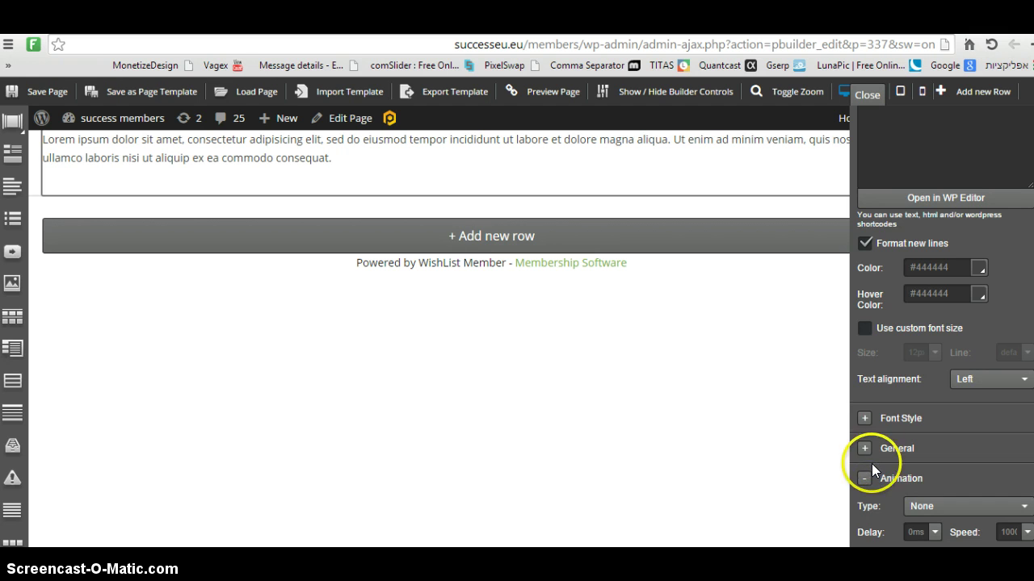
left_click(866, 449)
scroll(871, 458, "down", 3)
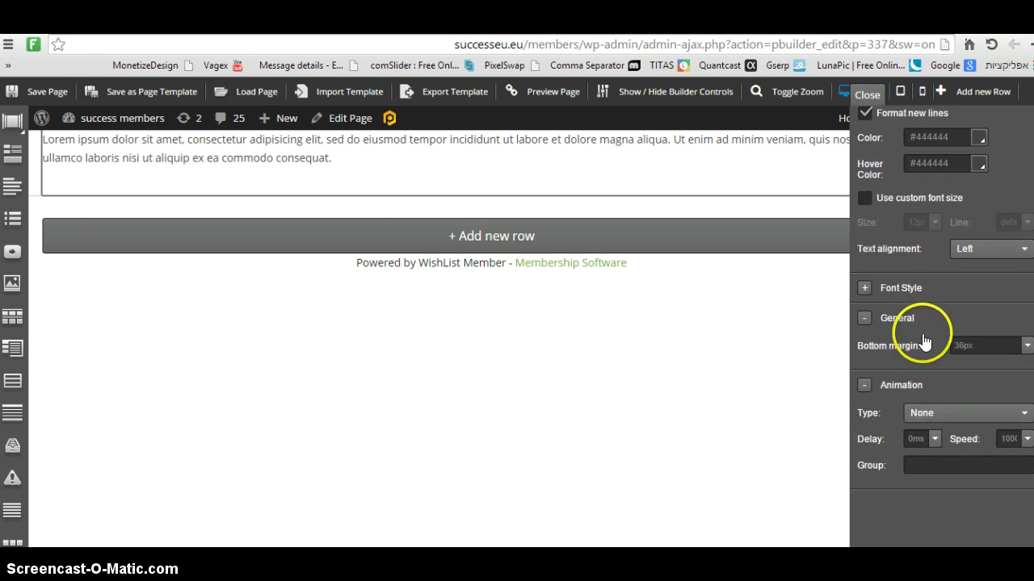
left_click(864, 289)
scroll(895, 385, "up", 5)
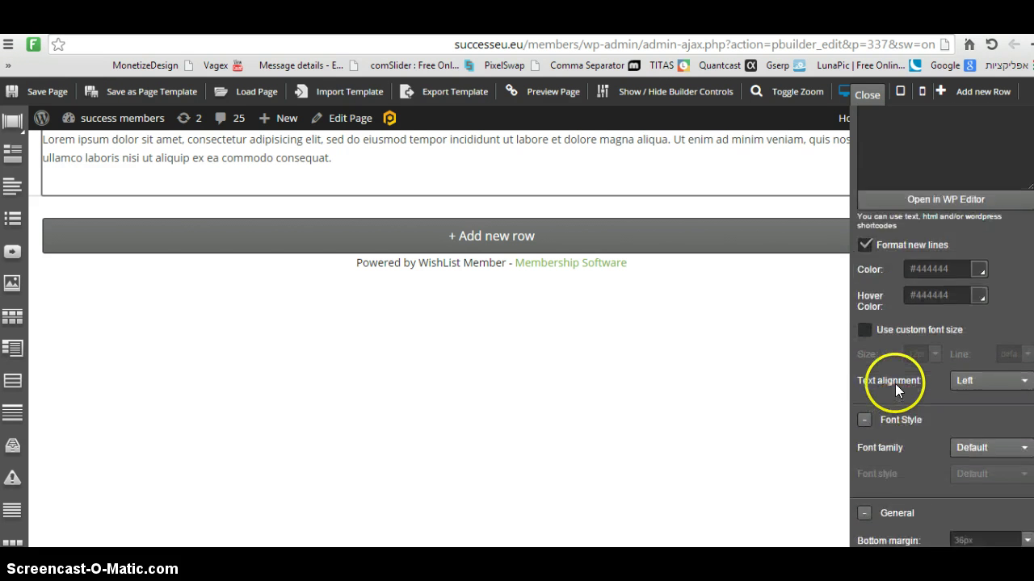
scroll(882, 410, "up", 1)
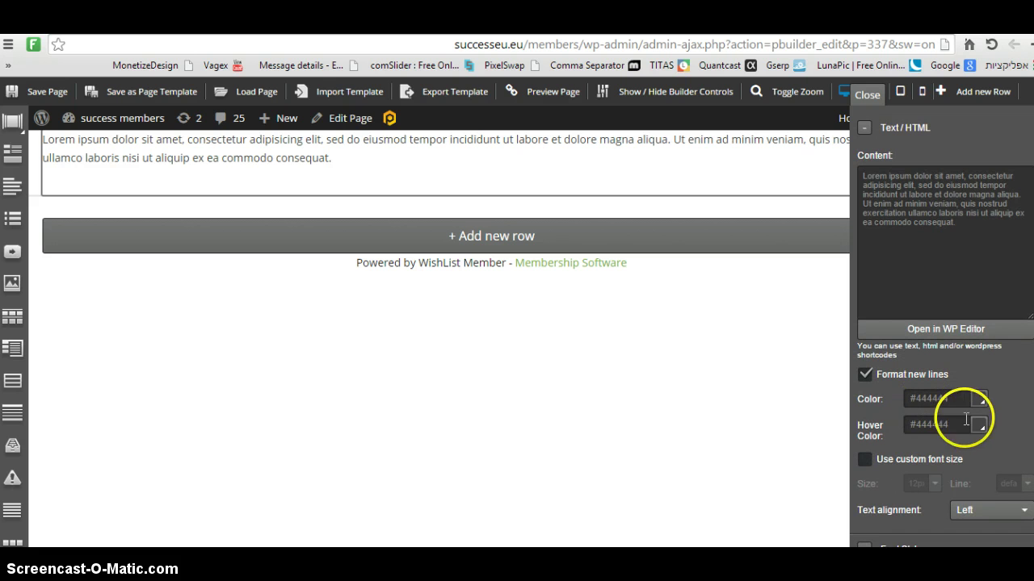
scroll(940, 473, "down", 3)
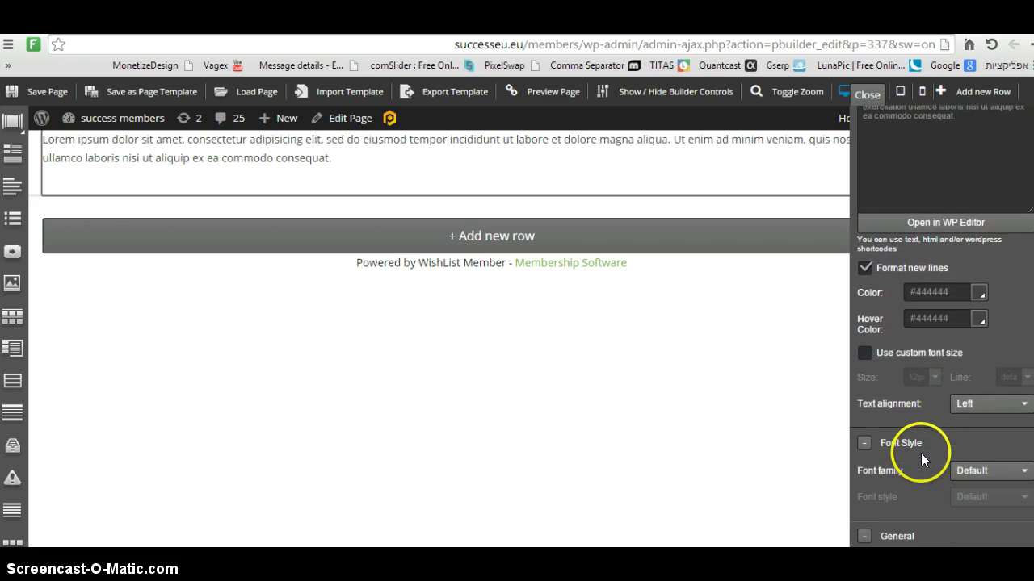
scroll(933, 449, "up", 3)
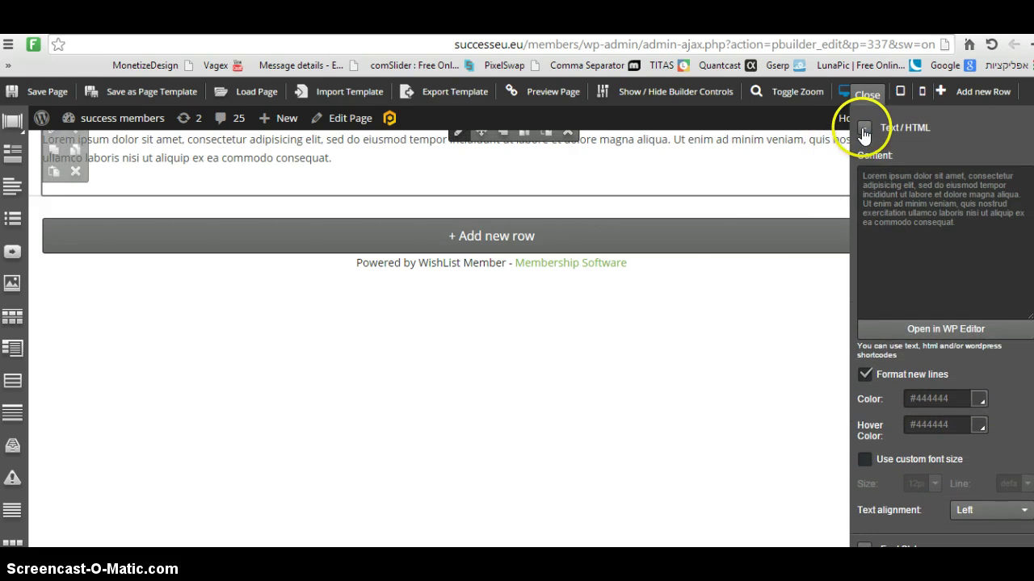
left_click(863, 130)
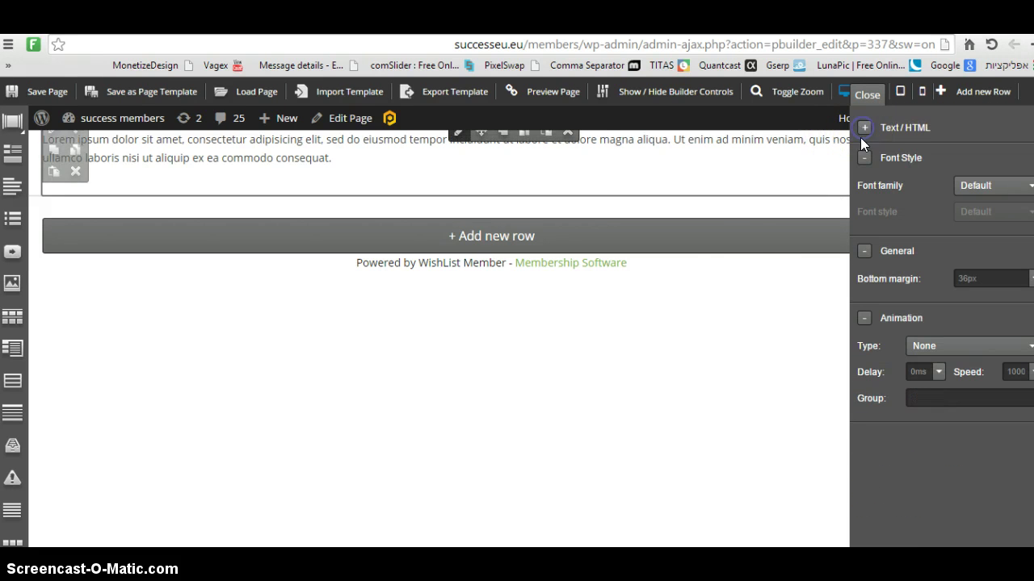
left_click(863, 96)
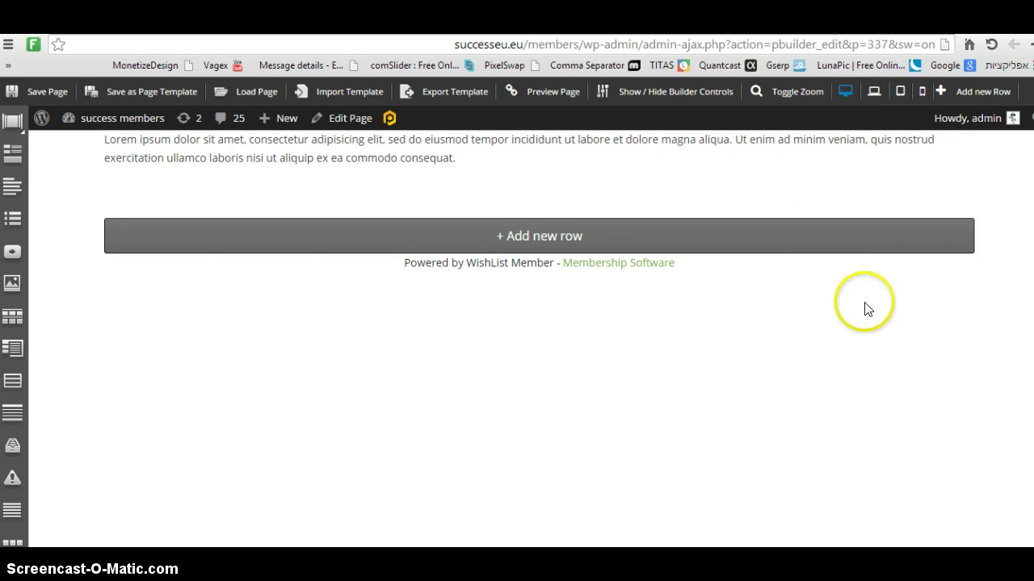
Step: Add a new row with two equal columns below the text row
left_click(549, 242)
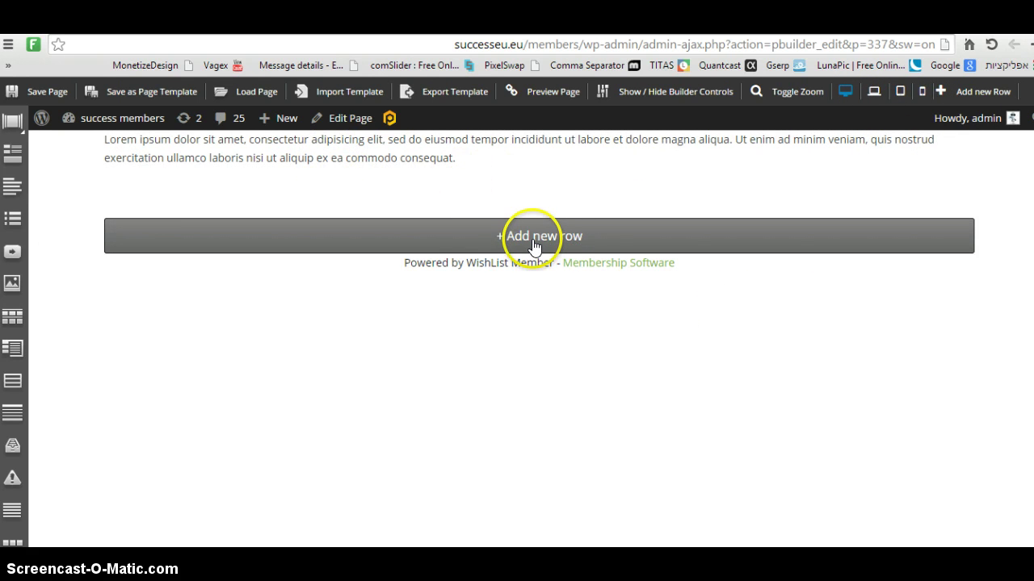
left_click(533, 240)
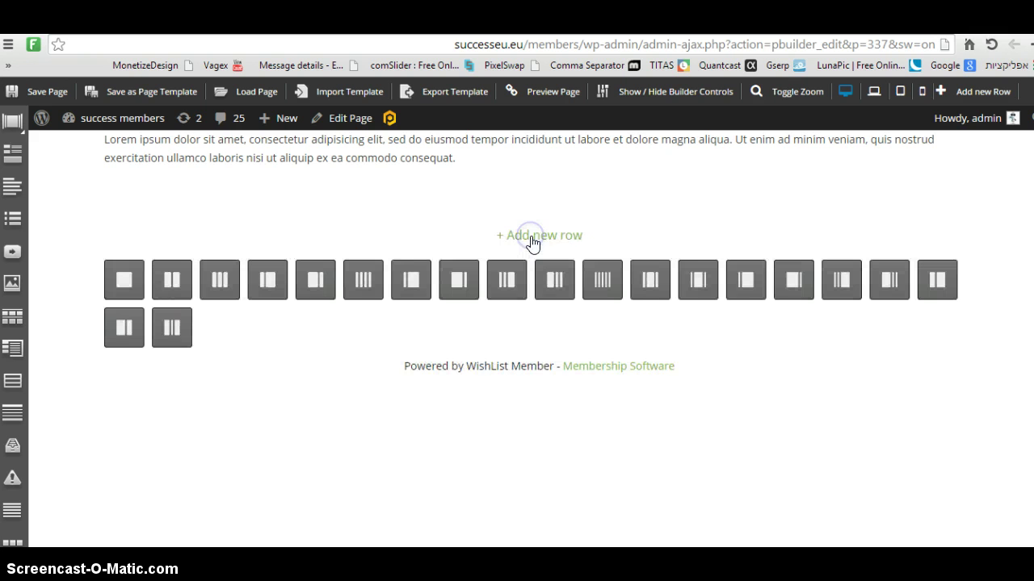
left_click(698, 287)
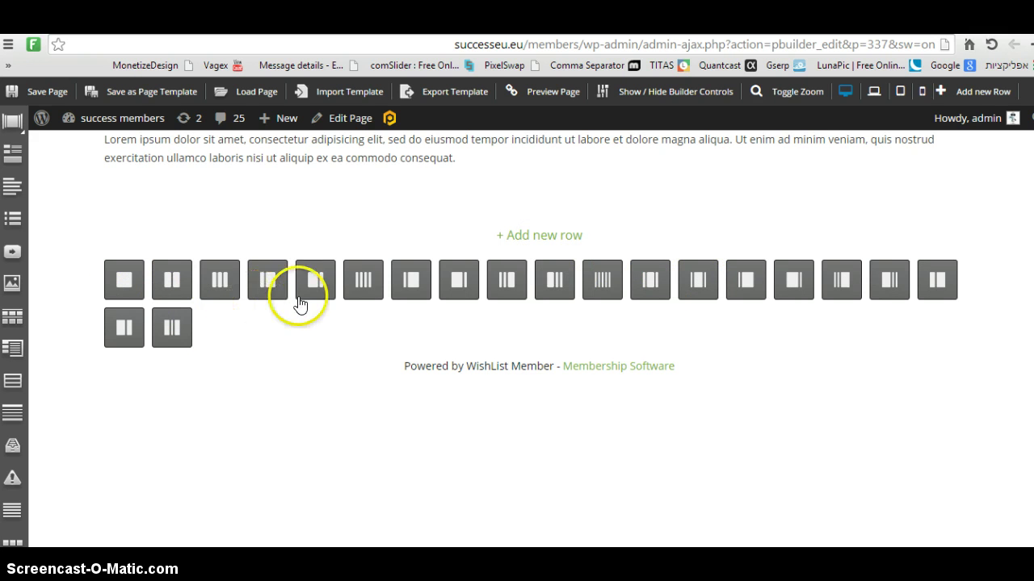
left_click(172, 283)
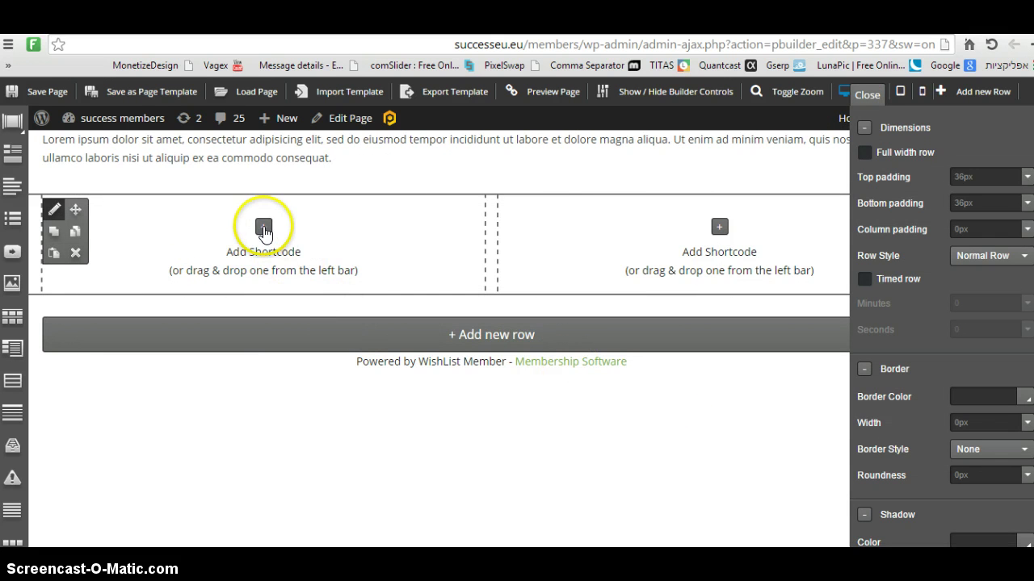
left_click(869, 95)
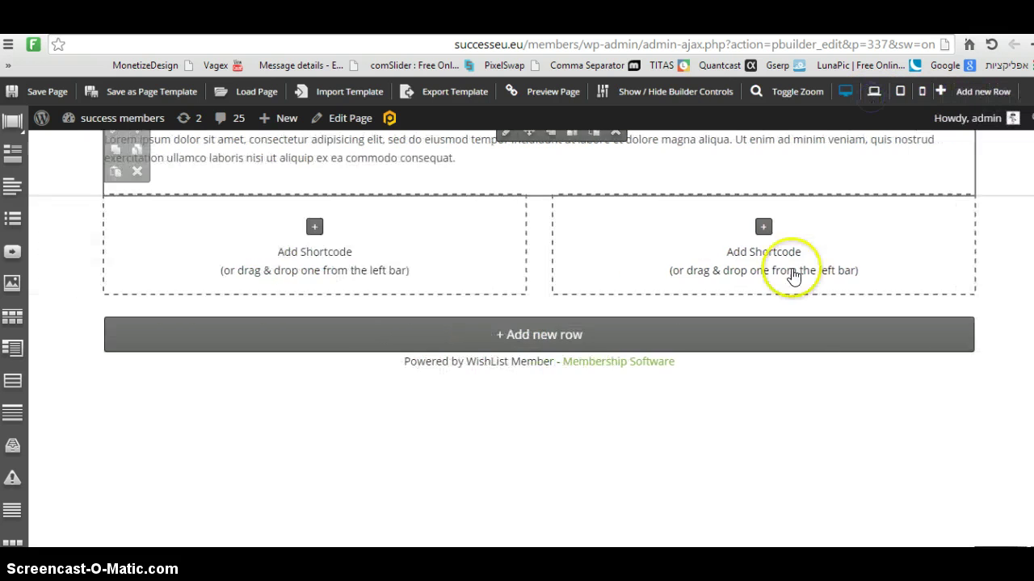
Step: Insert a Video shortcode from the Content group into the first column of the two-column row
left_click(315, 228)
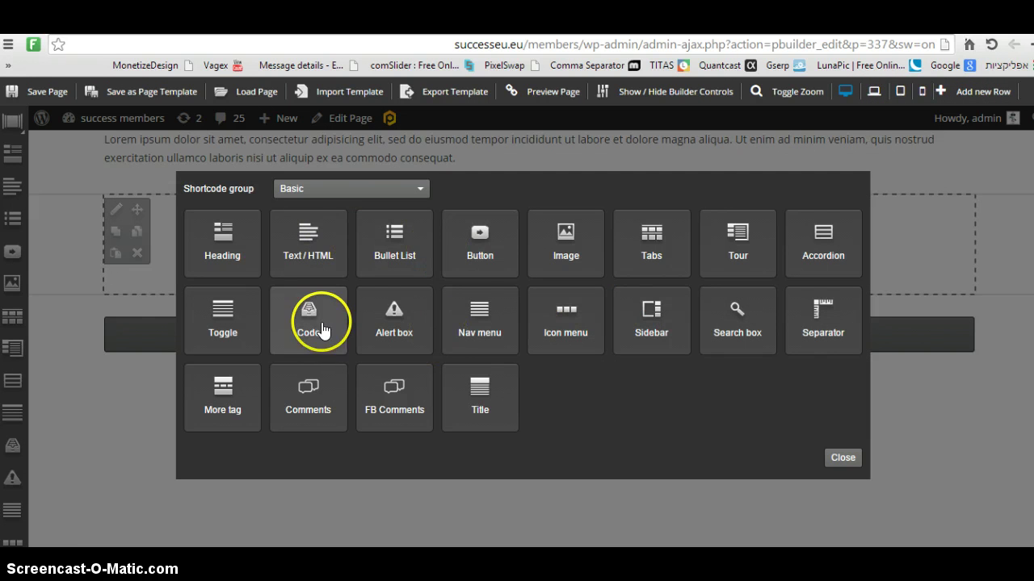
left_click(421, 191)
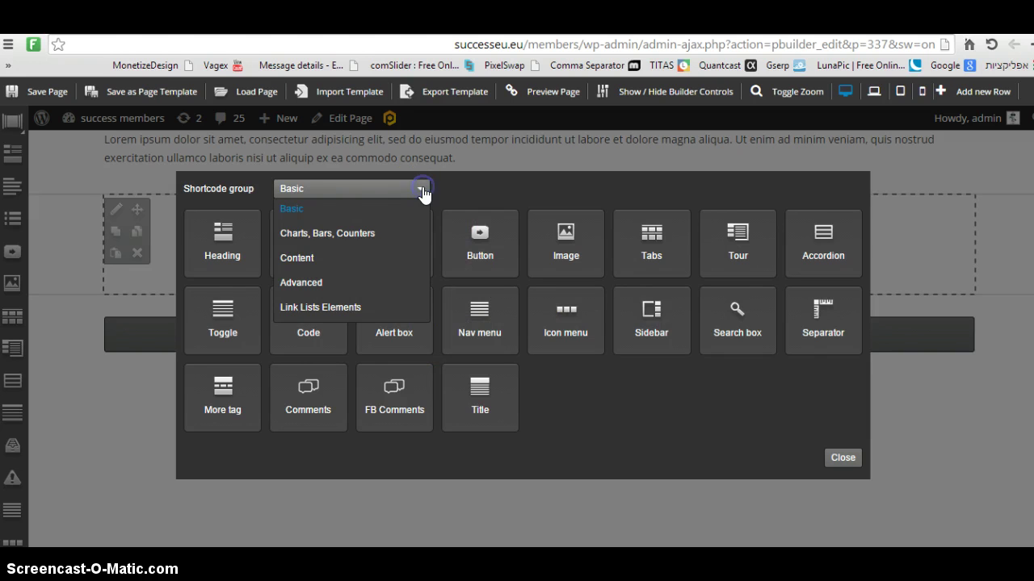
left_click(343, 232)
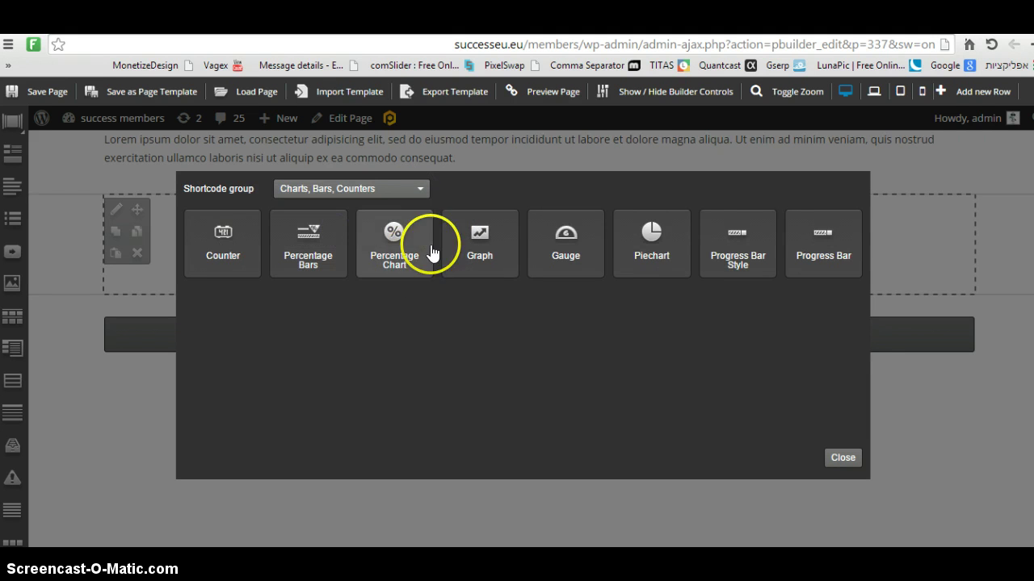
left_click(421, 194)
left_click(327, 260)
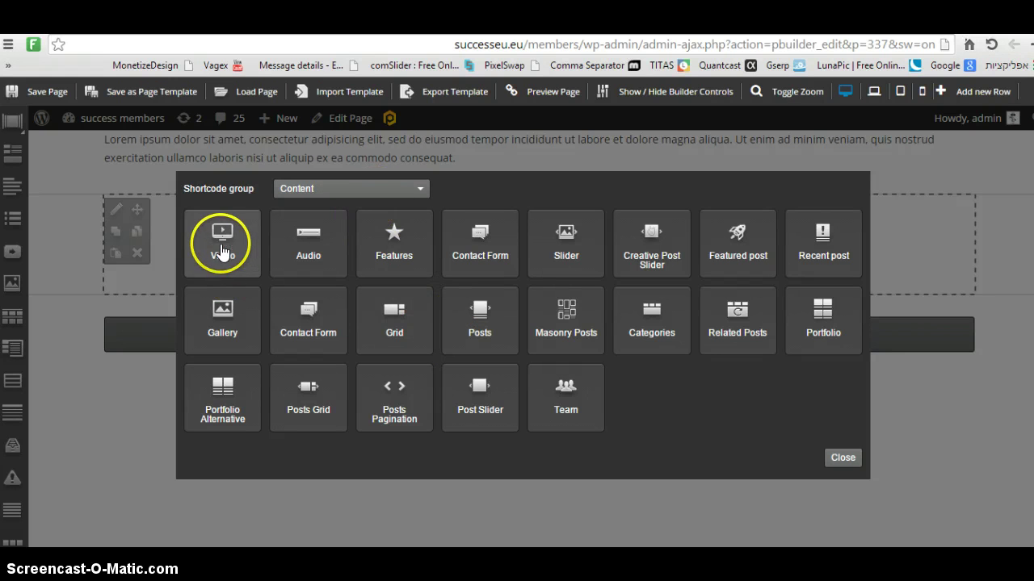
left_click(224, 252)
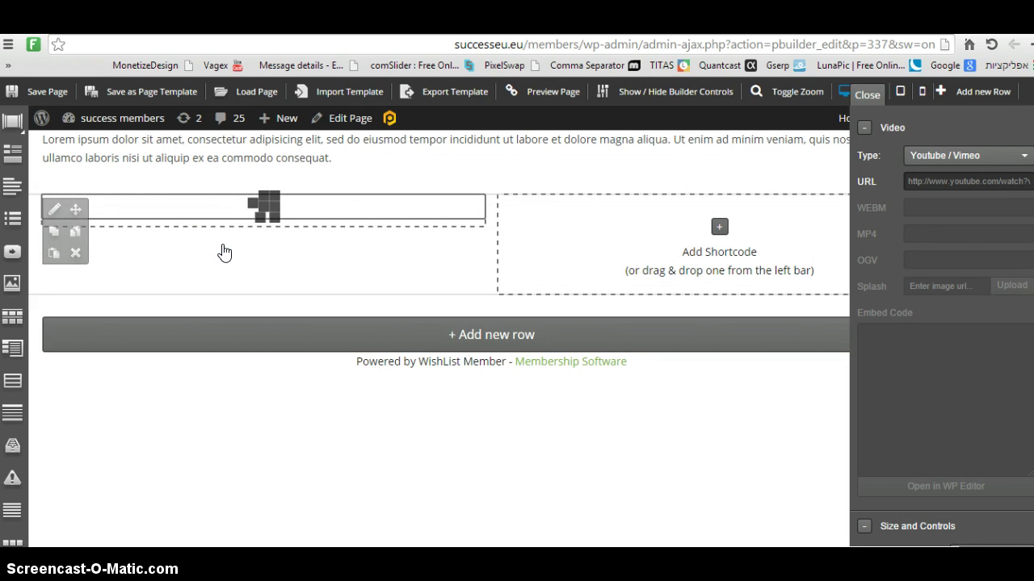